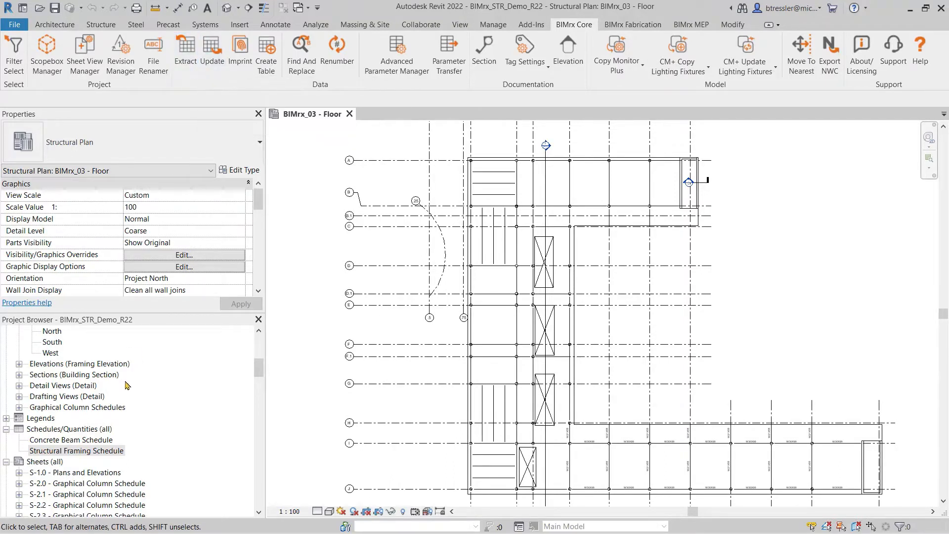
Step: Open the Structural Framing Schedule
scroll(128, 385, "down", 1)
left_click(108, 439)
double_click(108, 440)
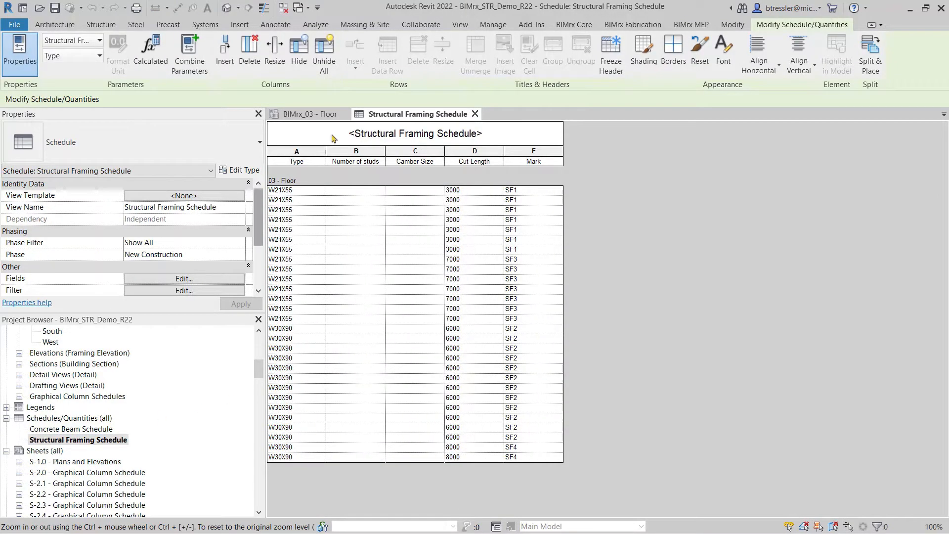
Step: Extract the Structural Framing Schedule with type parameters to an Excel file named "structural framing" and open the exported file
left_click(561, 26)
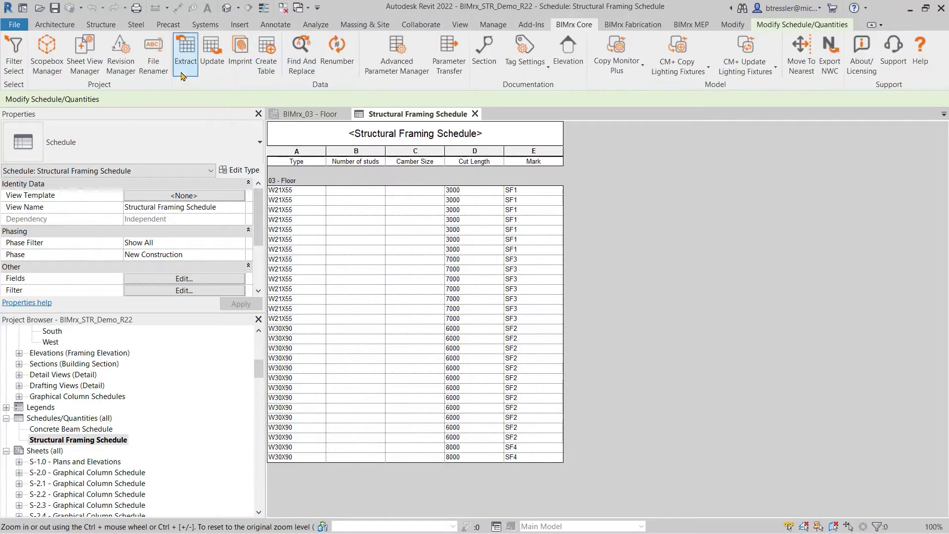
left_click(185, 50)
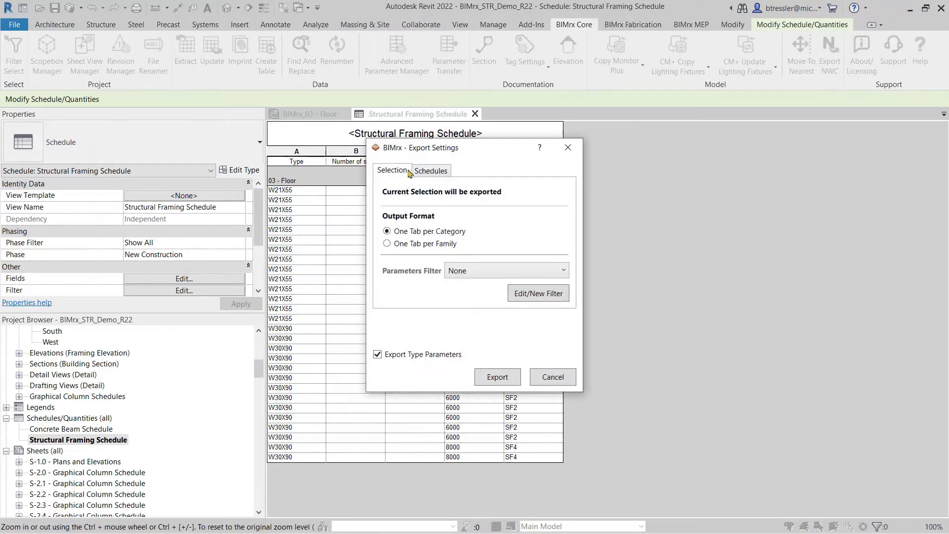
left_click(428, 172)
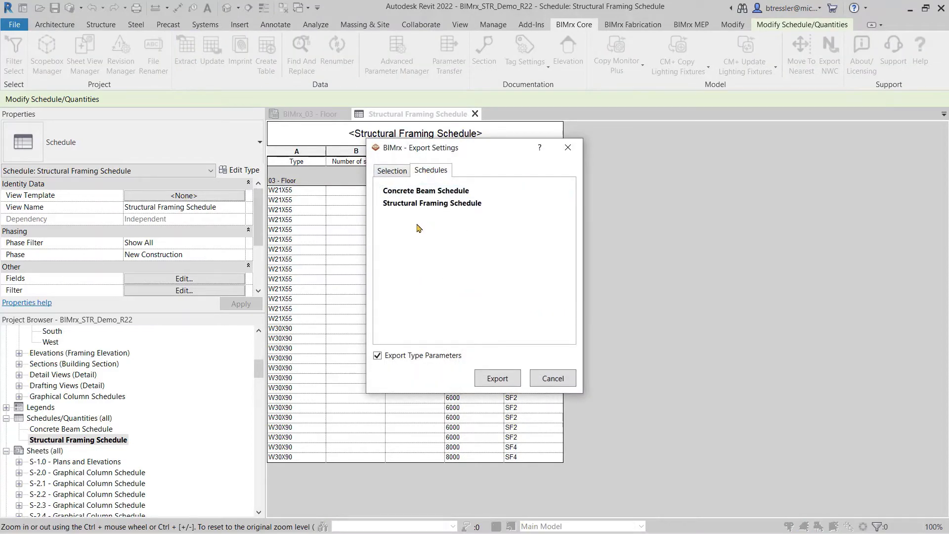
left_click(420, 207)
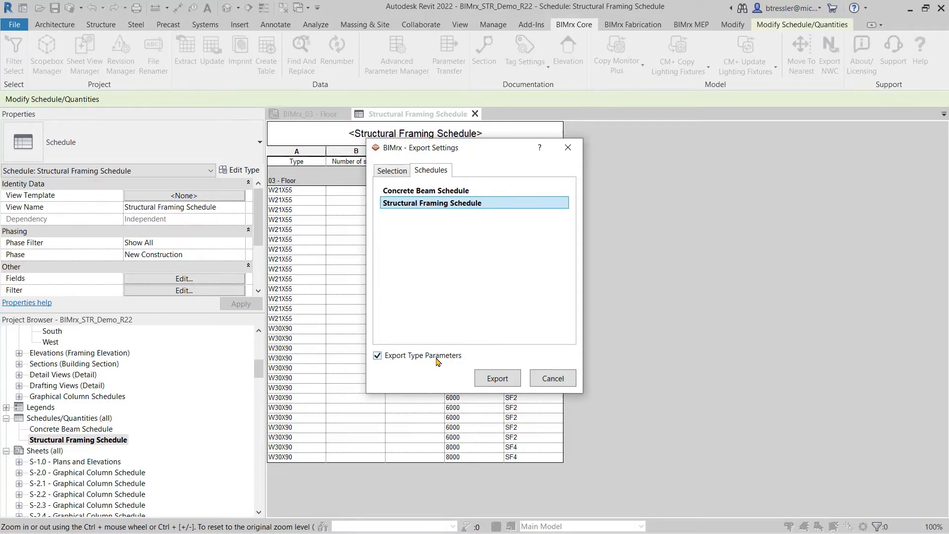
left_click(483, 377)
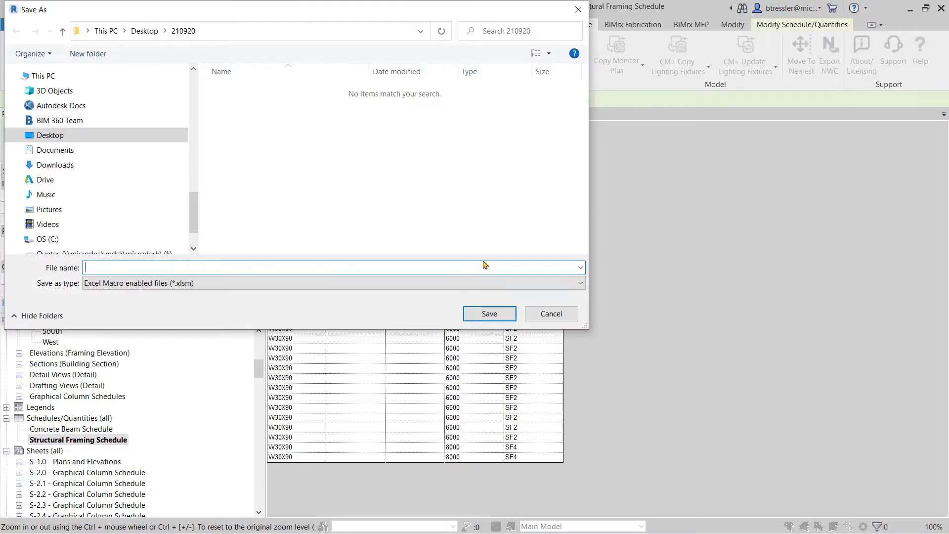
type("structural framing")
left_click(471, 317)
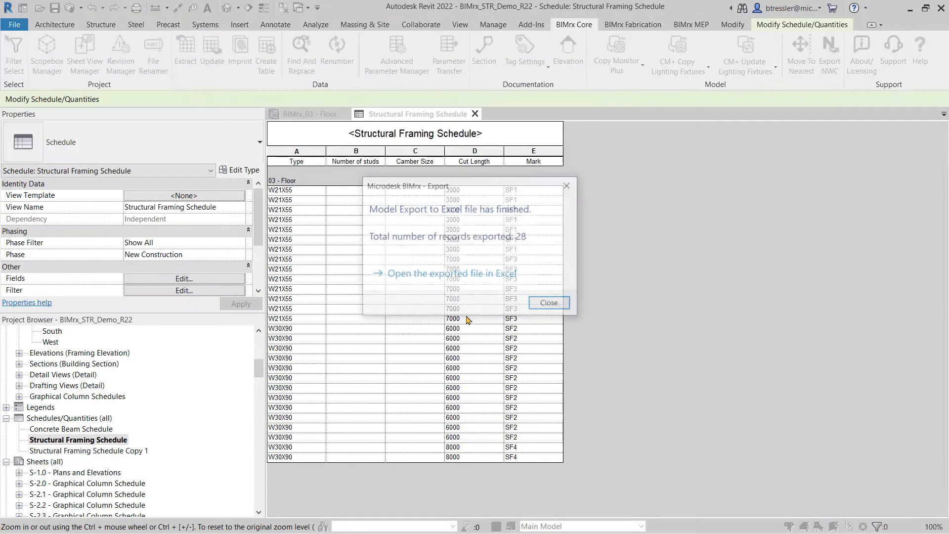
left_click(494, 280)
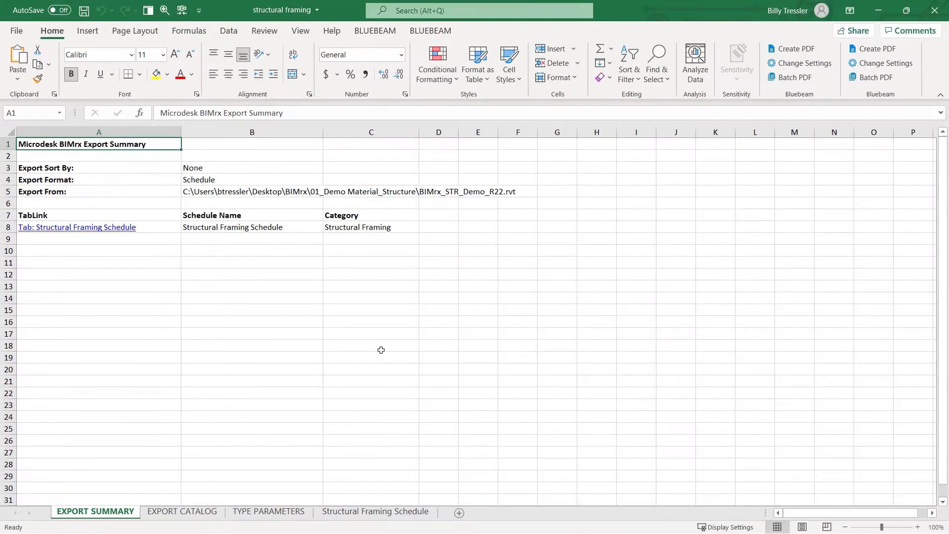
Step: Review the exported type parameters sheet and the rows of the Structural Framing Schedule sheet
left_click(290, 513)
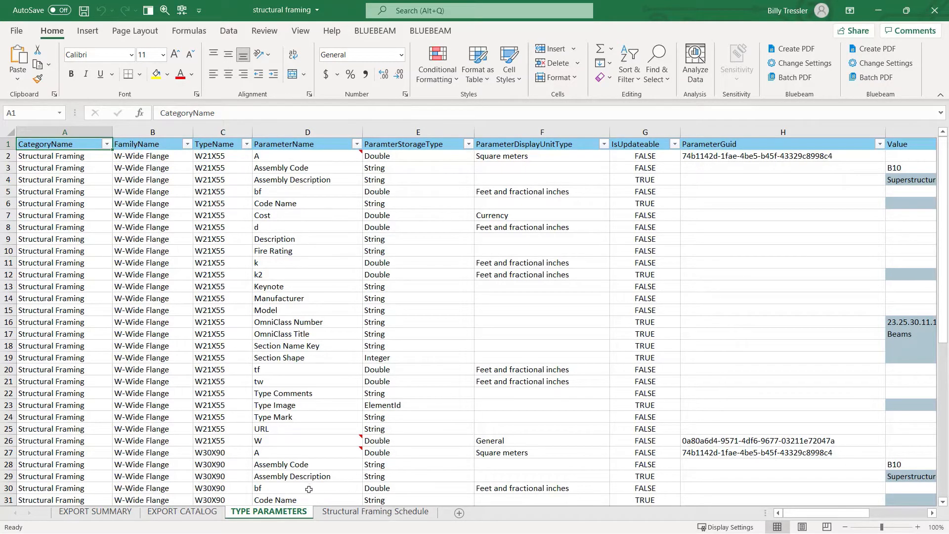
left_click(332, 512)
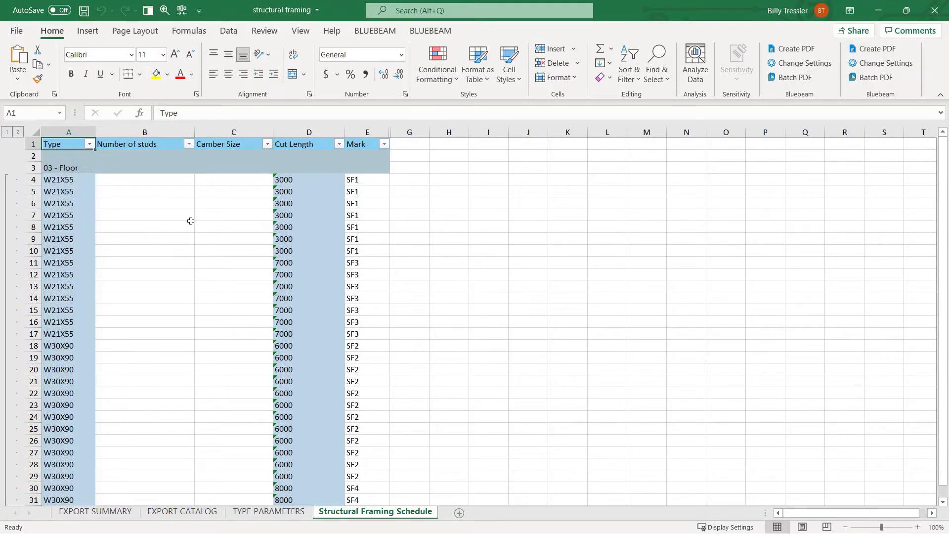
scroll(233, 221, "down", 1)
scroll(234, 220, "up", 1)
scroll(336, 316, "down", 1)
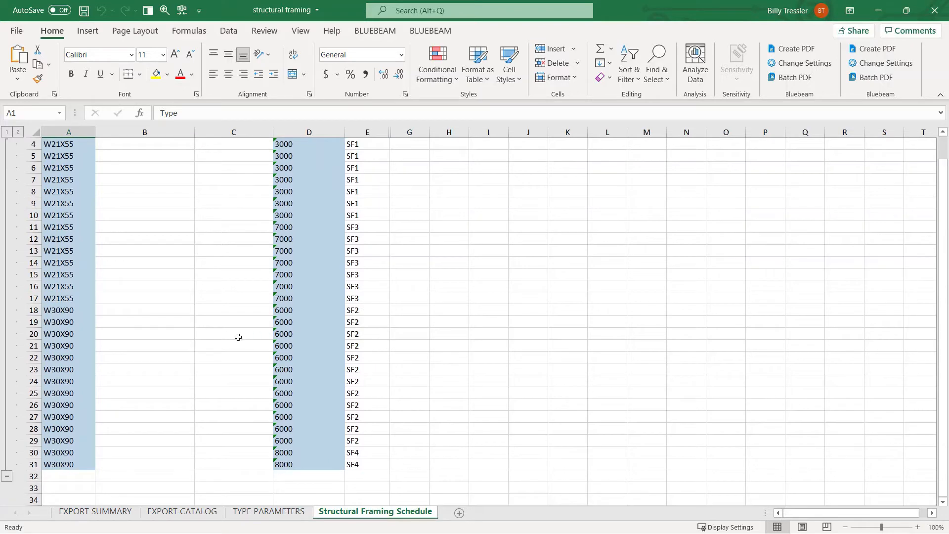
scroll(238, 337, "up", 1)
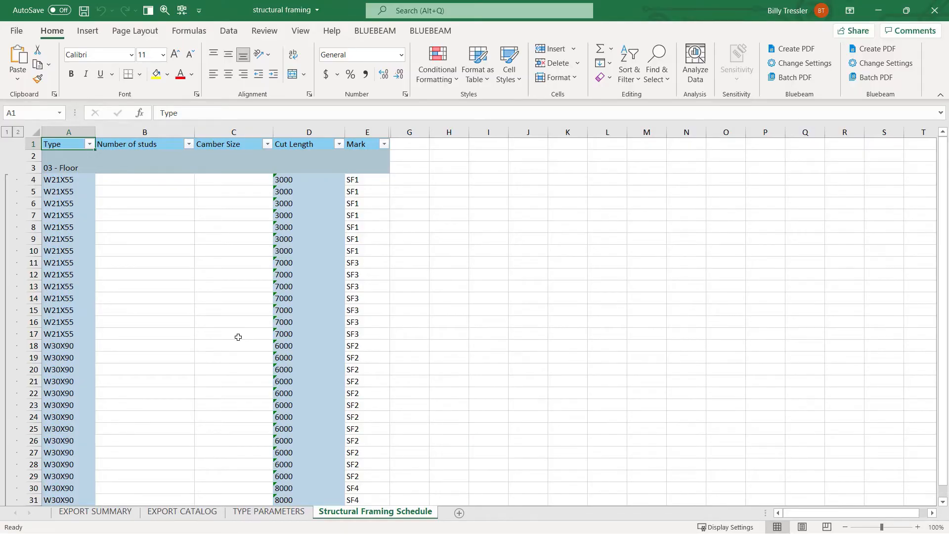
Step: Try to enter 3/4 as the camber size in cell C18
left_click(259, 350)
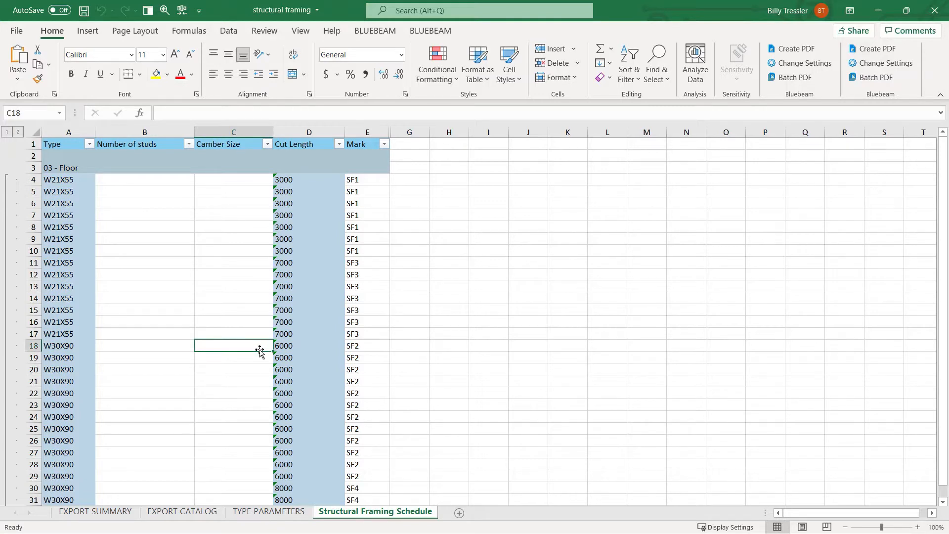
type("3/4")
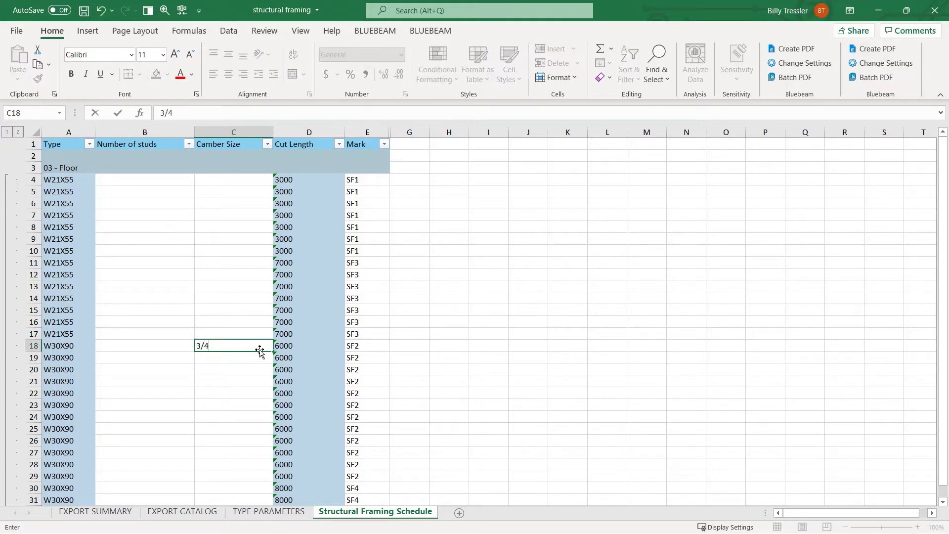
key("Return")
Step: Format the camber size cell C18 as Number and set its value to 0.75
left_click(260, 349)
left_click(401, 54)
left_click(360, 106)
type("3")
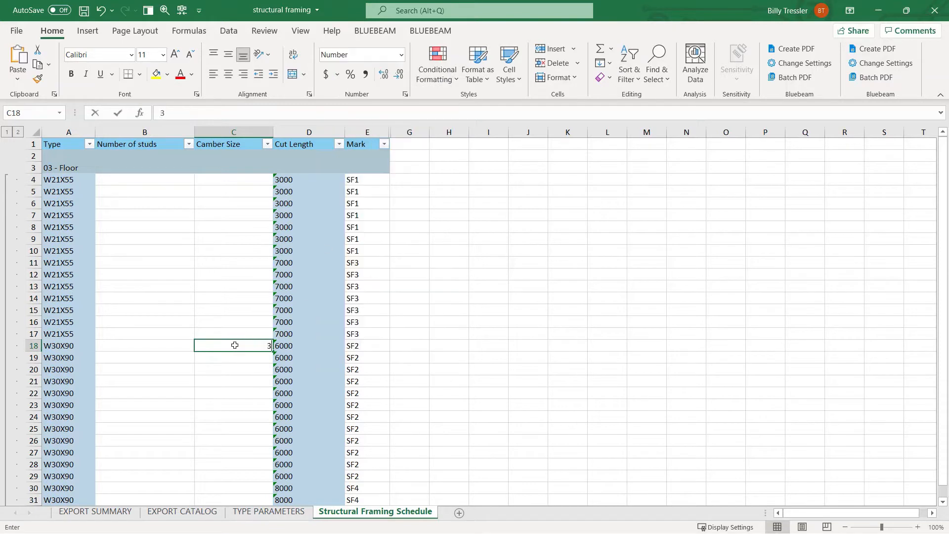
type("/4")
key("Return")
Step: Fill the 0.75 camber size from C18 down to C29, then save and close the workbook
left_click(235, 345)
left_click_drag(267, 346, 262, 477)
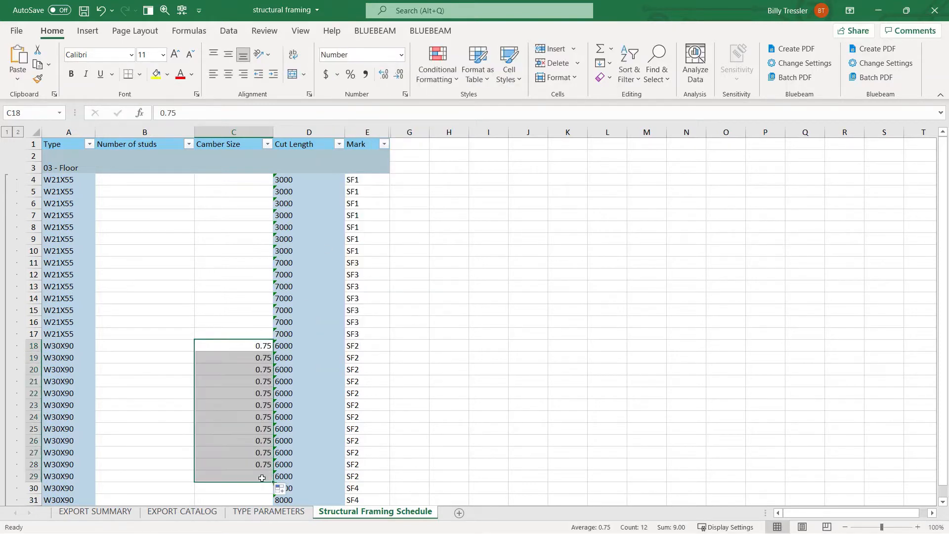
left_click(232, 298)
left_click(84, 9)
left_click(934, 10)
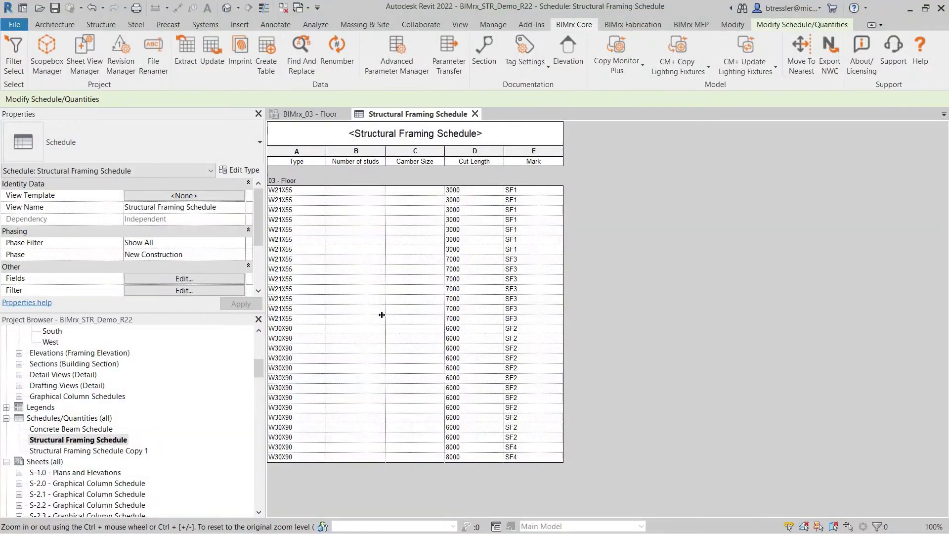
Step: Update the Revit model from the edited "structural framing" Excel file
left_click(216, 69)
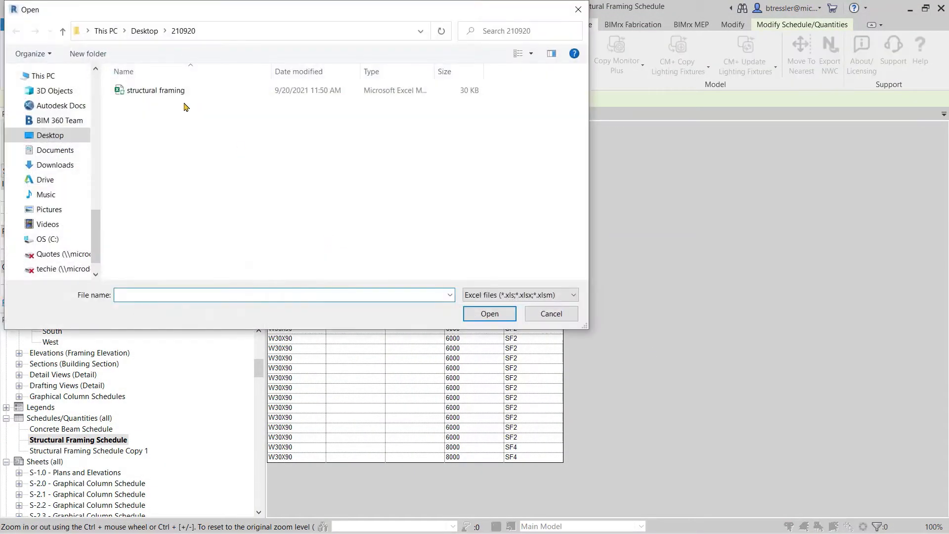
left_click(179, 91)
left_click(478, 313)
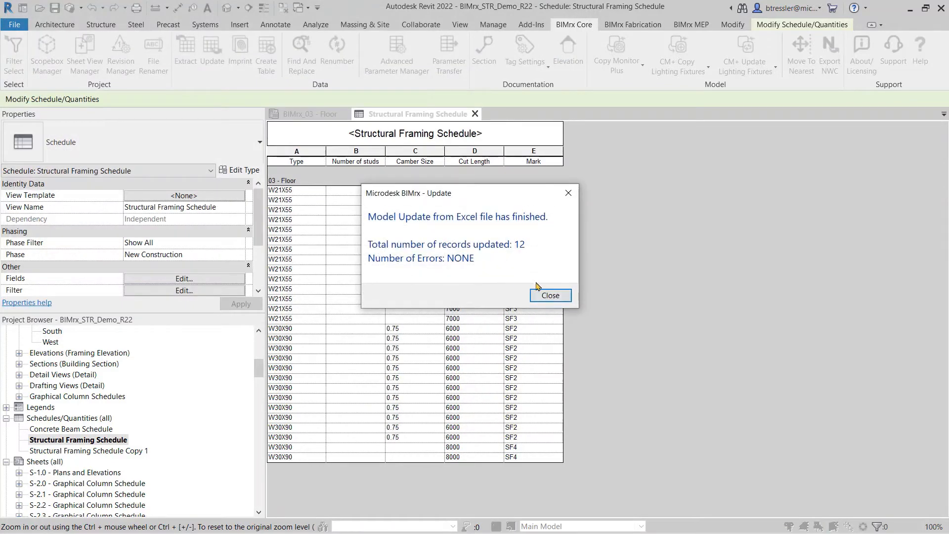
left_click(547, 296)
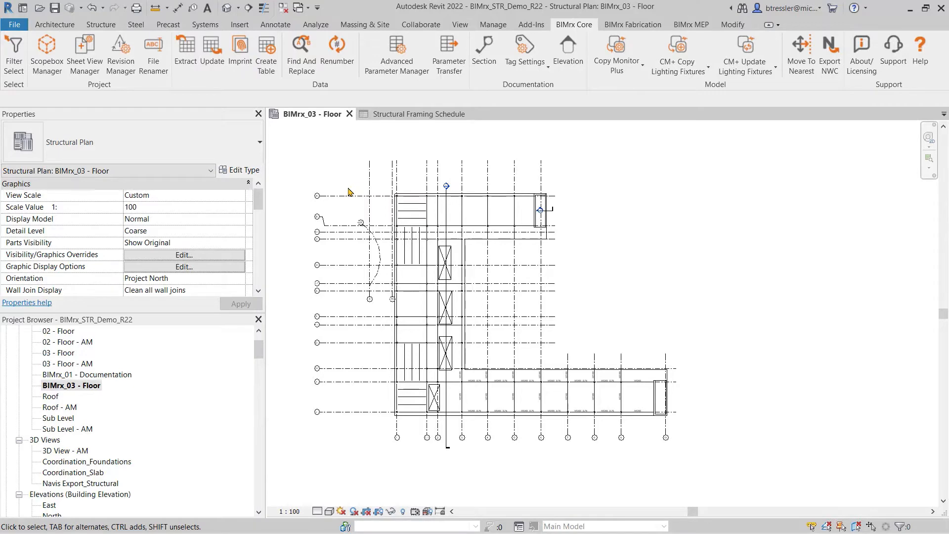
Step: Select all elements in the BIMrx_03 - Floor plan and filter the selection to Structural Framing girders and joists
left_click_drag(349, 186, 714, 442)
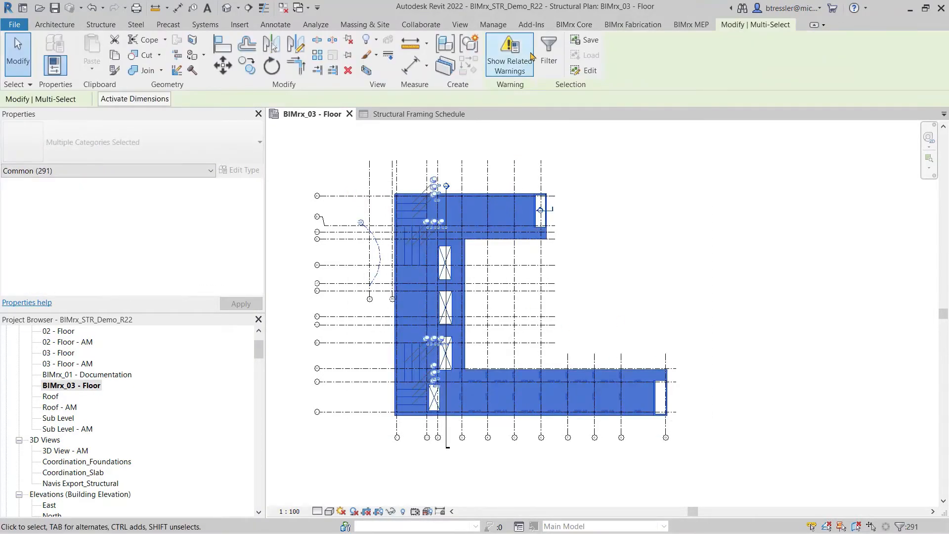
left_click(549, 52)
left_click(549, 213)
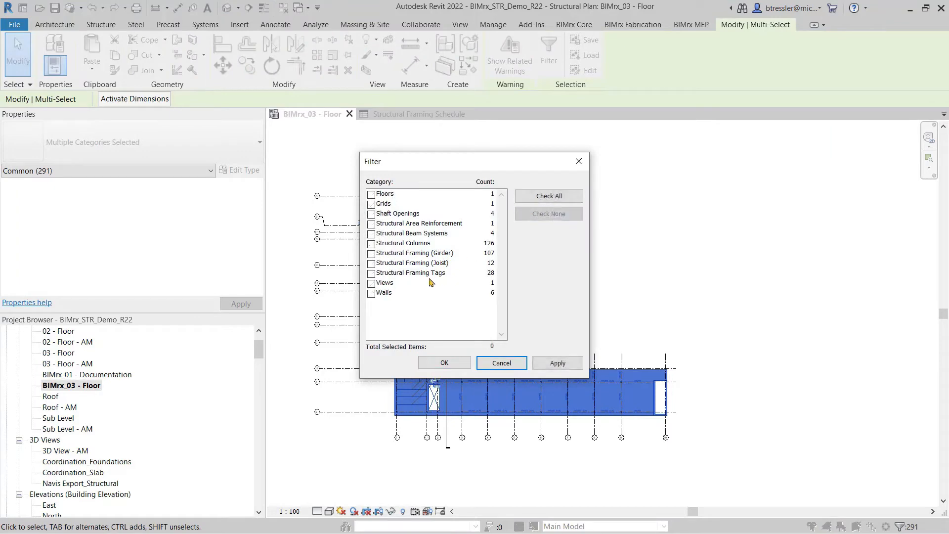
left_click(371, 254)
left_click(372, 263)
left_click(426, 363)
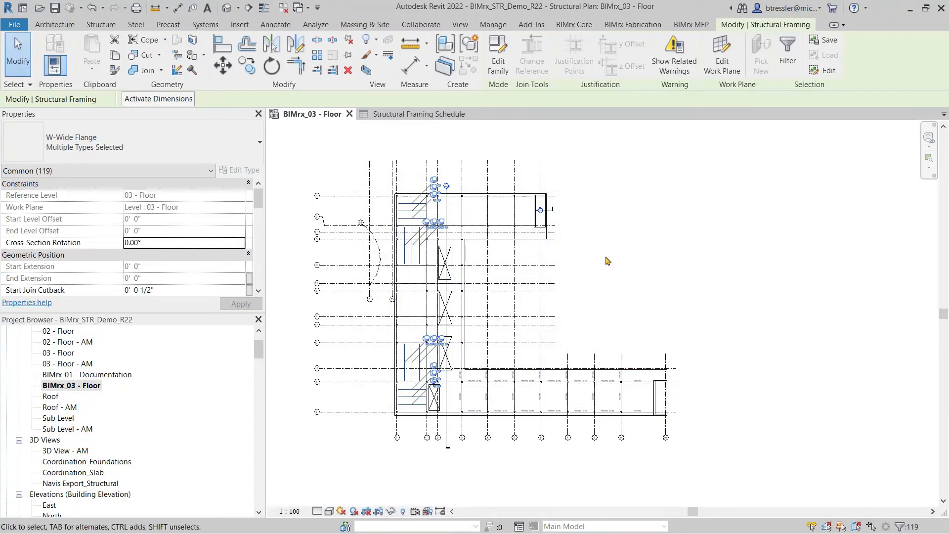
Step: Extract the selected framing, one tab per category with type parameters, to "structural framing selection" and open the exported file
left_click(573, 24)
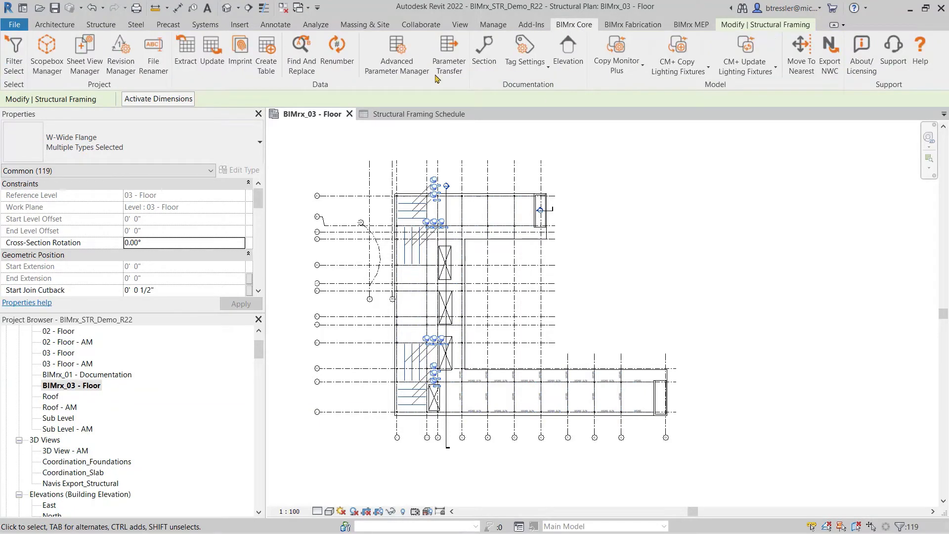
left_click(186, 52)
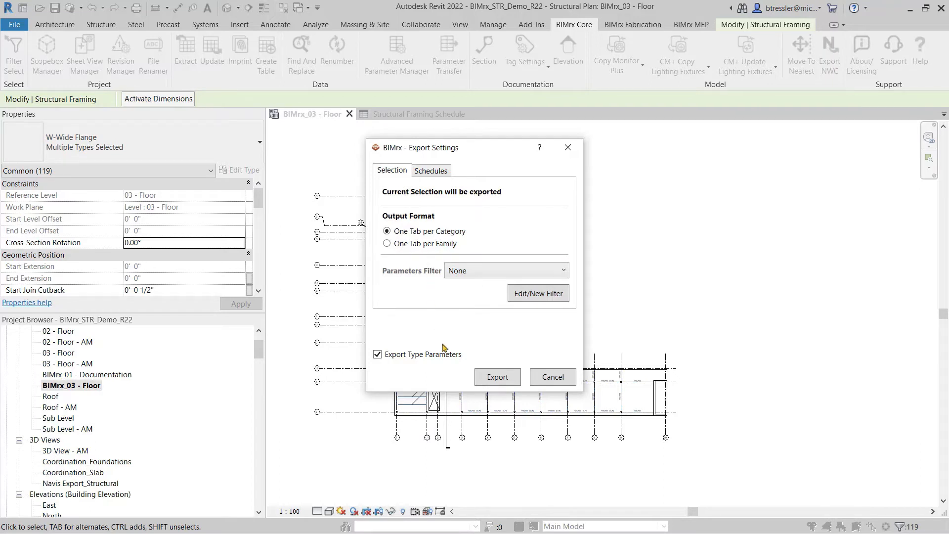
left_click(495, 377)
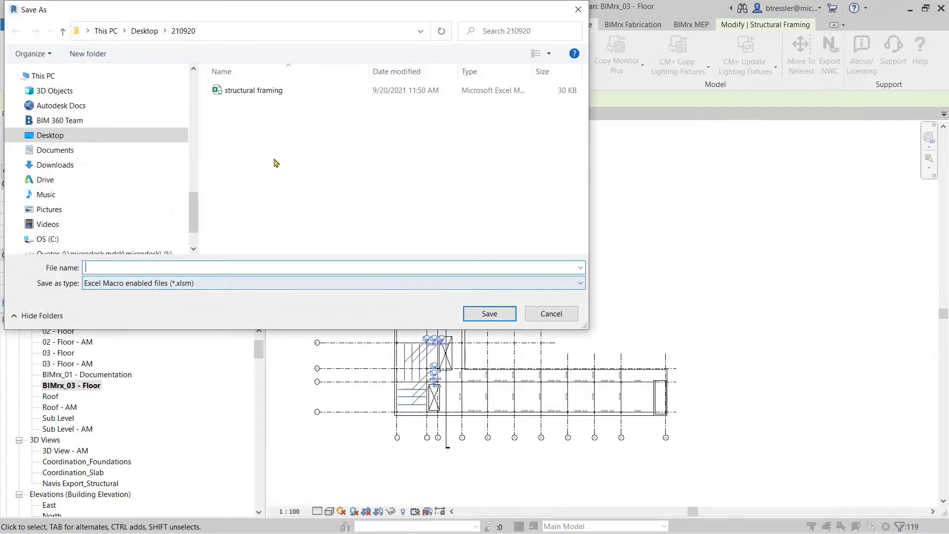
left_click(257, 92)
double_click(211, 266)
left_click(211, 265)
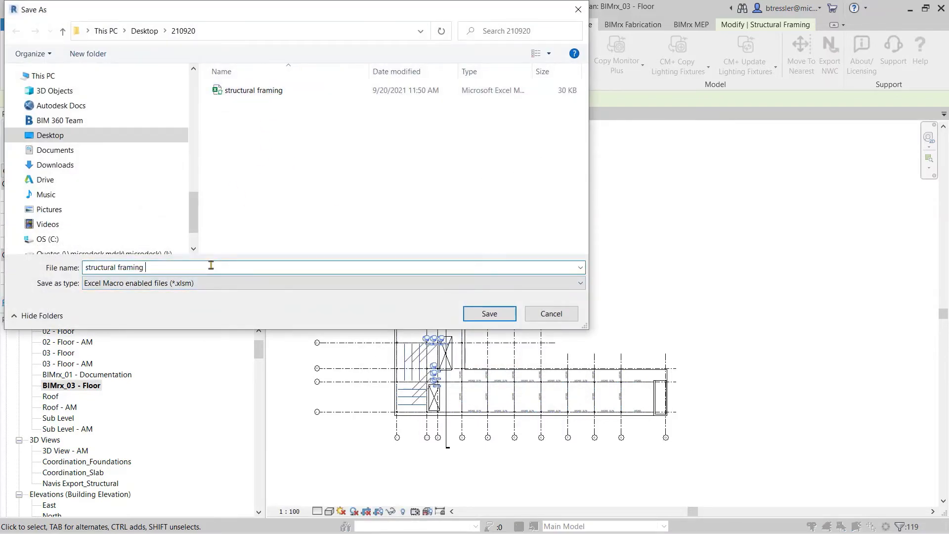
type("selection")
left_click(469, 311)
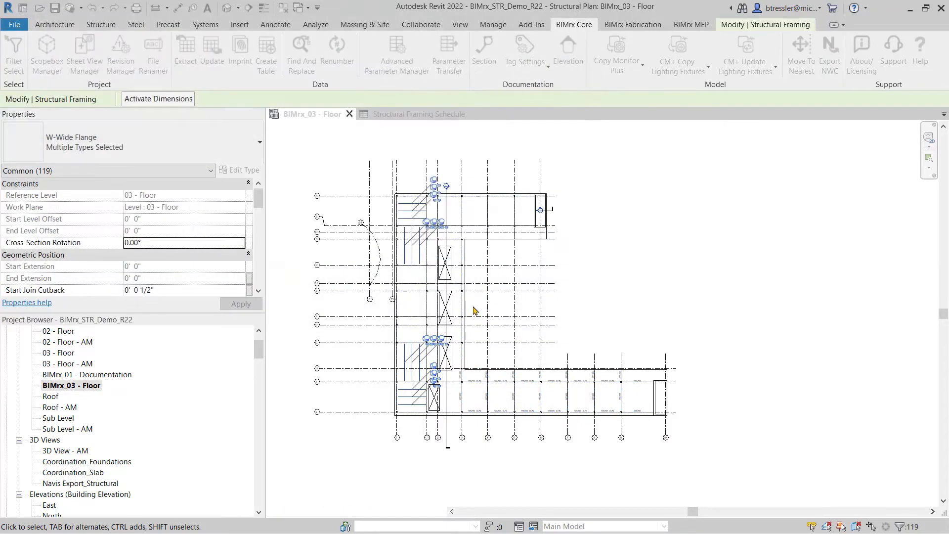
left_click(470, 277)
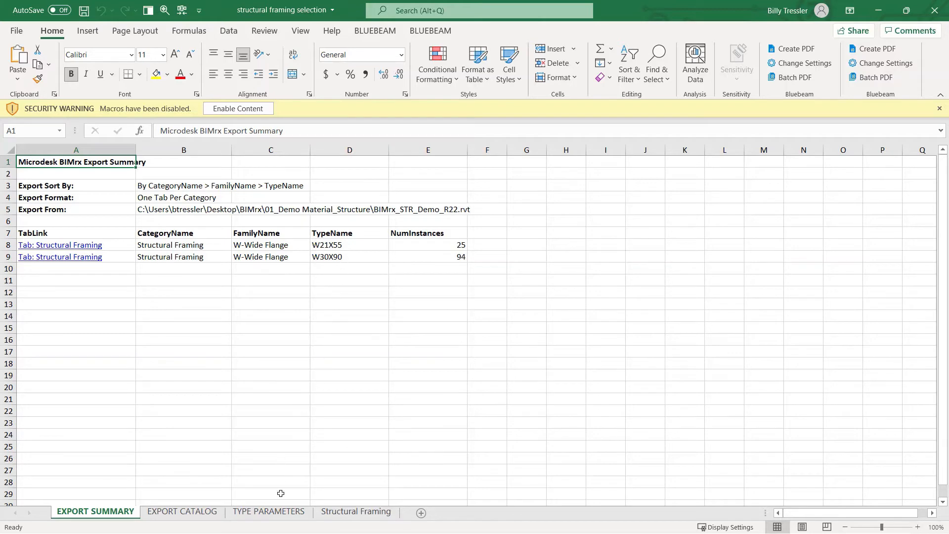
Step: Examine the type parameters and the Structural Framing sheet through its last columns, and close the workbook
left_click(282, 512)
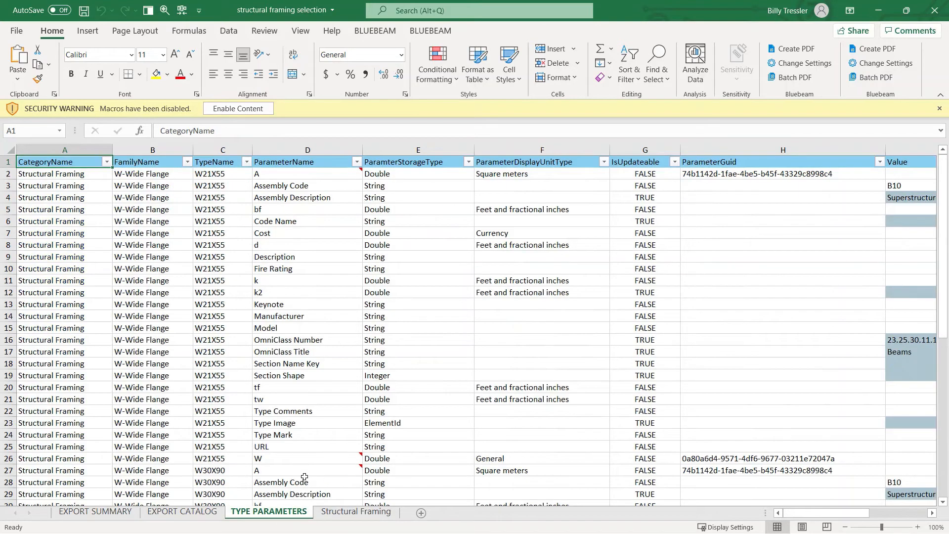
left_click(355, 512)
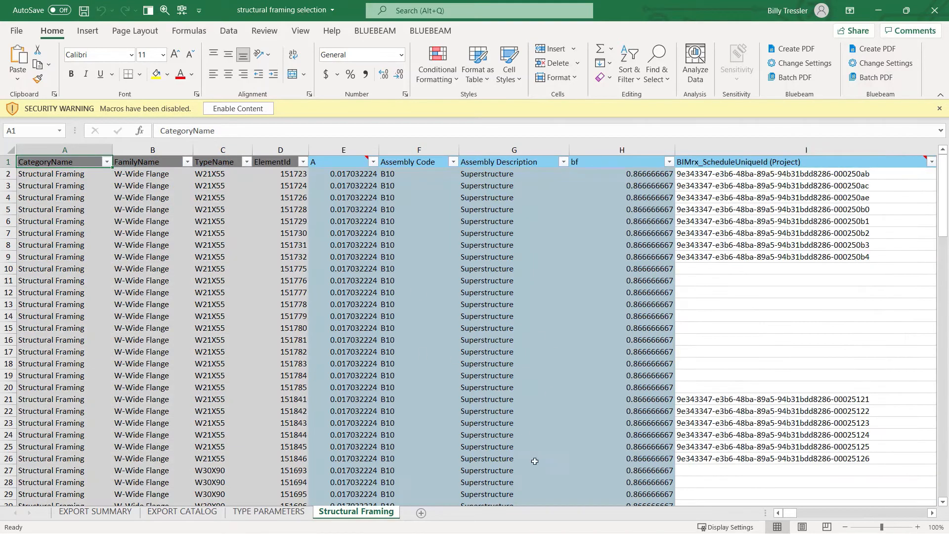
left_click_drag(789, 516, 921, 513)
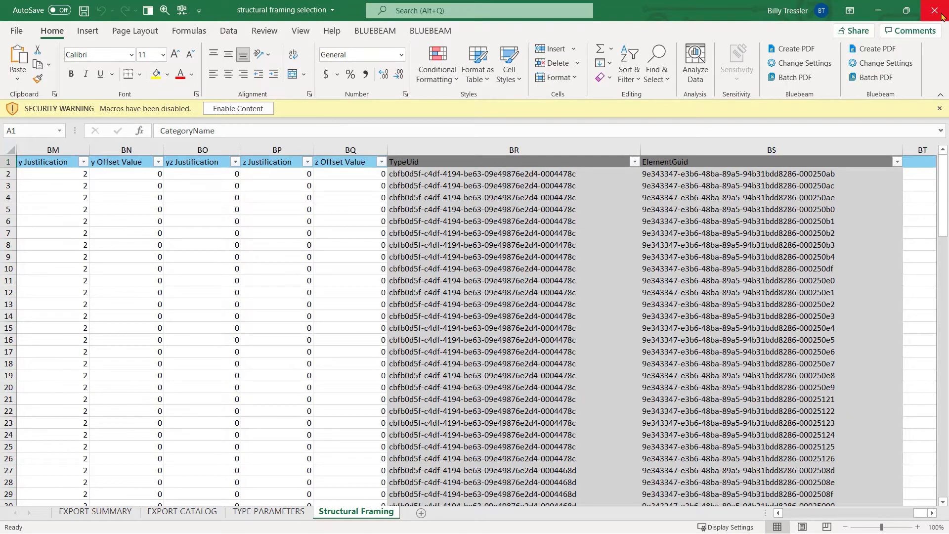
left_click(942, 17)
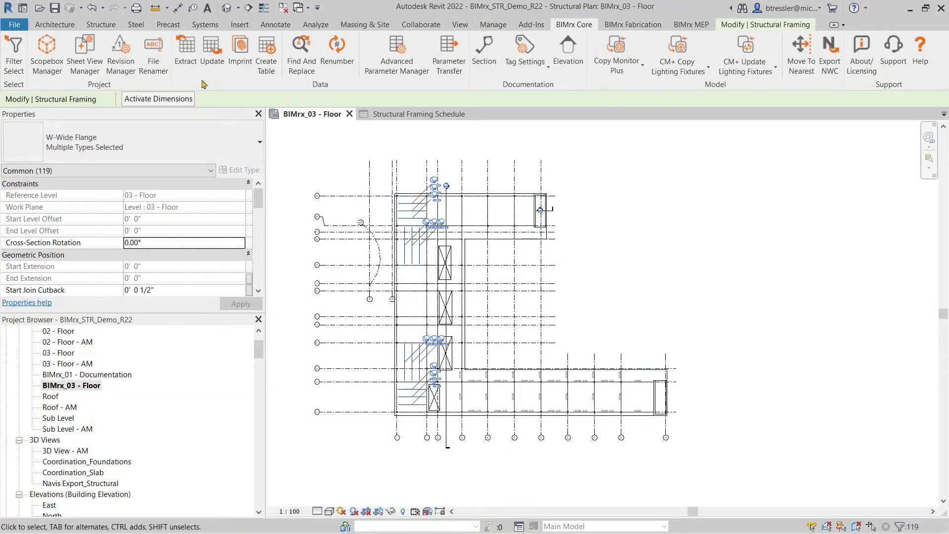
Step: Start extracting the selected framing with a new parameters filter for Structural Framing, W-Wide Flange, containing only the Camber Size parameter
left_click(185, 52)
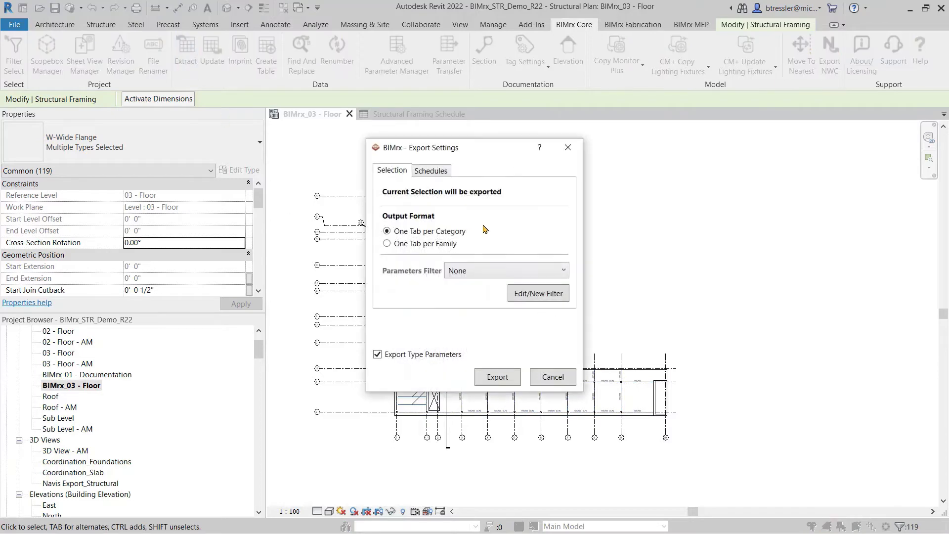
left_click(538, 294)
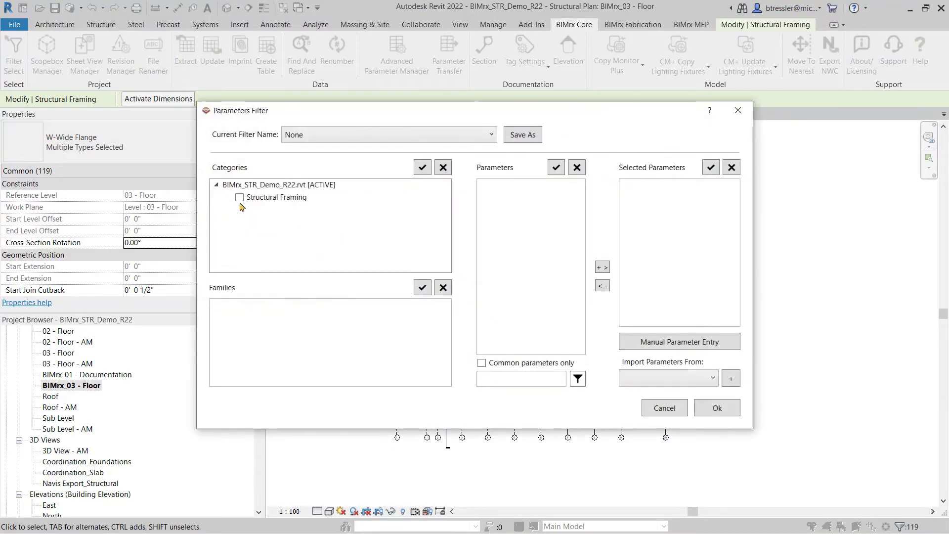
left_click(239, 196)
left_click(218, 308)
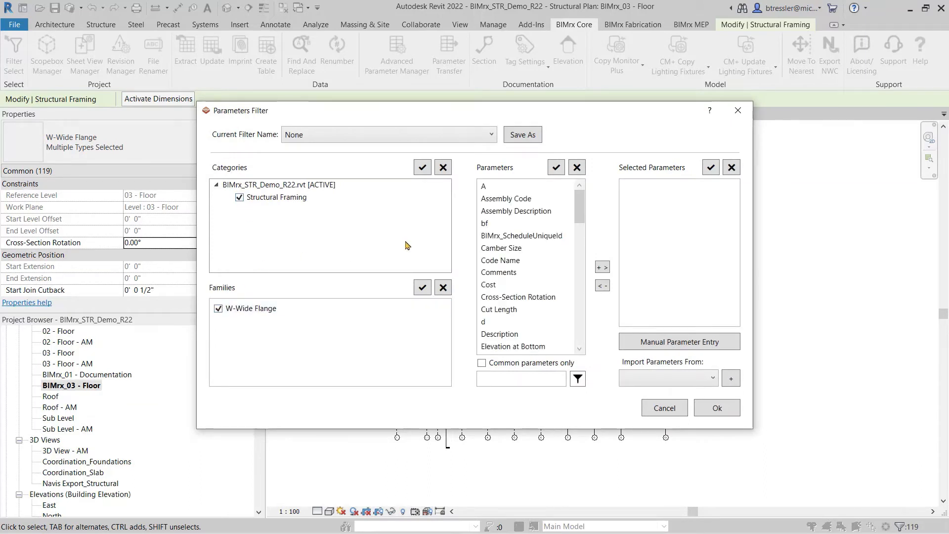
left_click(516, 251)
left_click(602, 267)
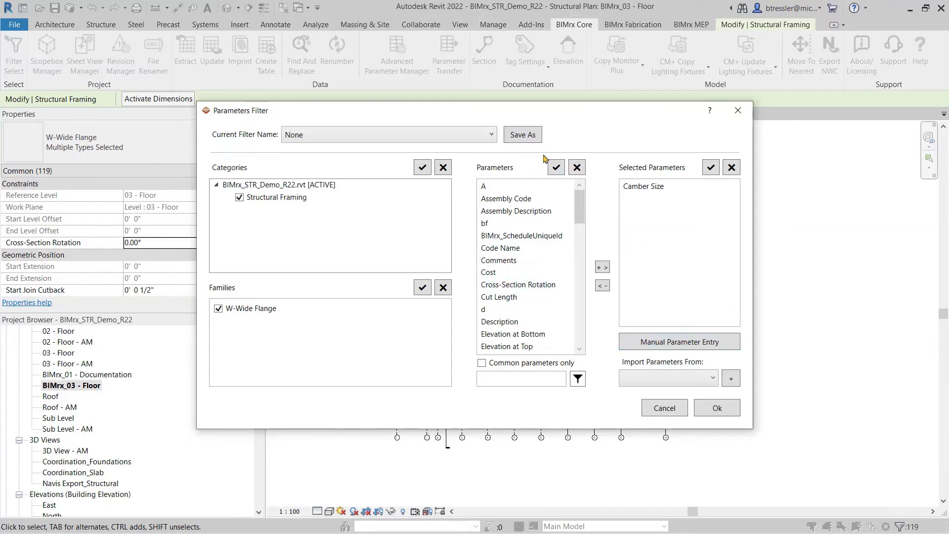
Step: Save the parameters filter as "Camber" and apply it to the export settings
left_click(524, 140)
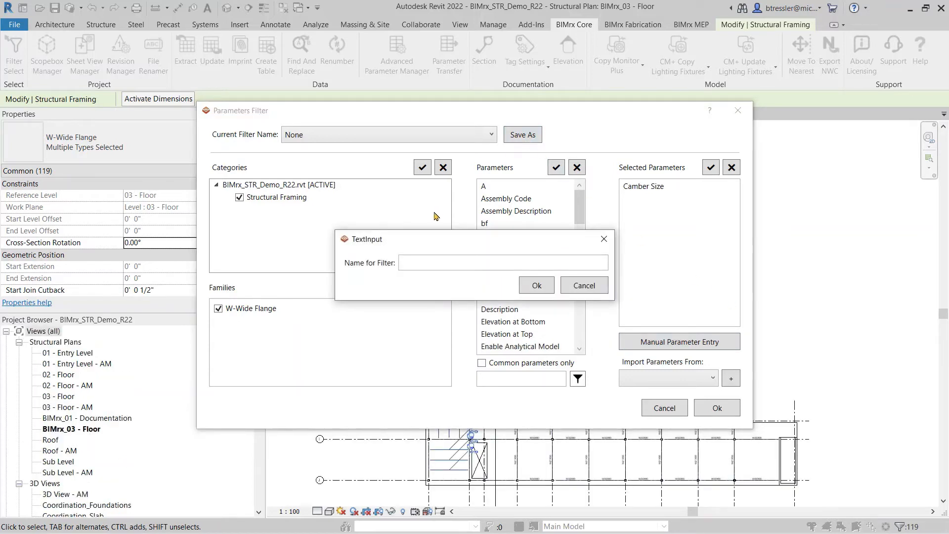
type("Cam")
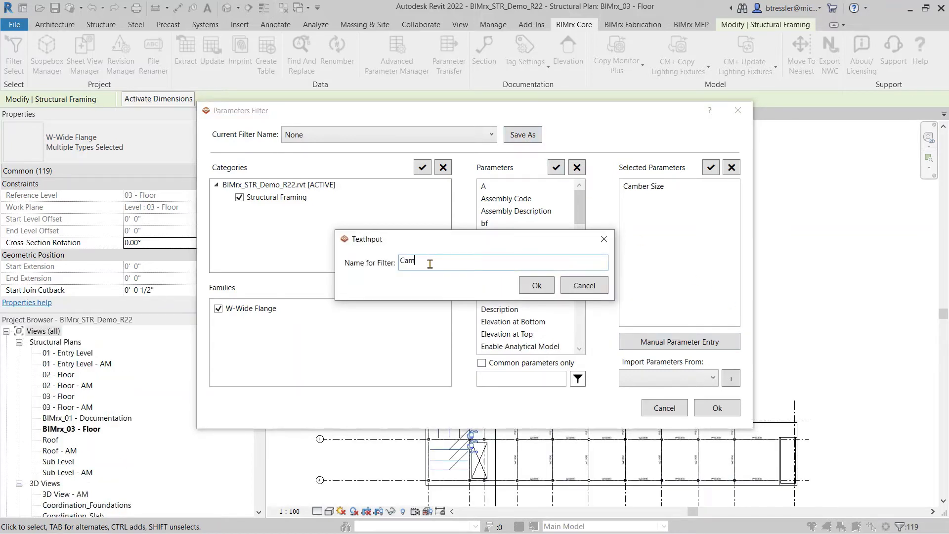
type("ber")
left_click(537, 285)
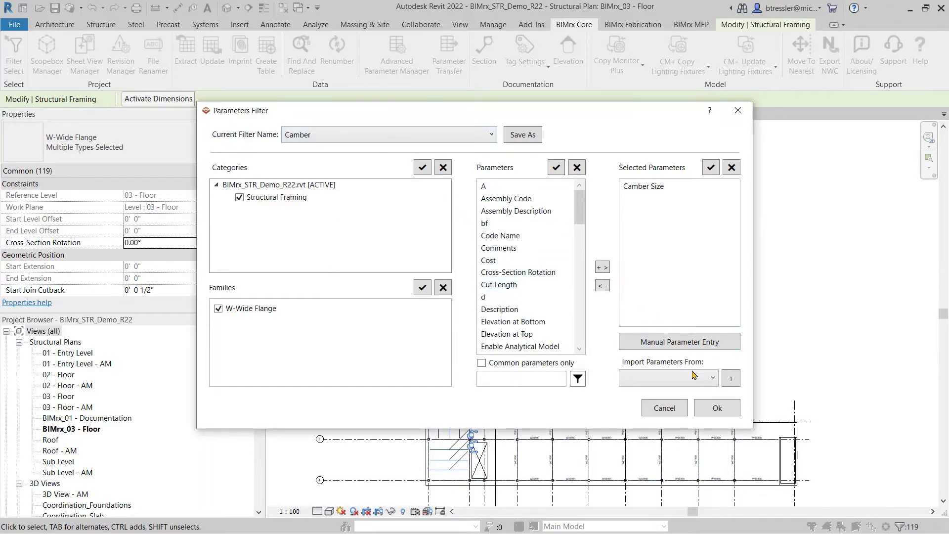
left_click(717, 408)
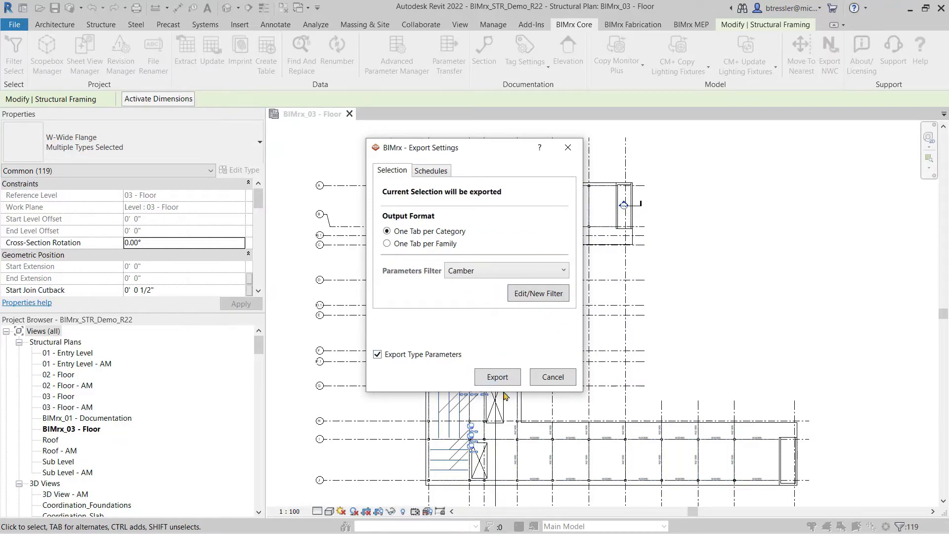
Step: Export the filtered selection to "structural framing selection with filter" and open the exported file in Excel
left_click(511, 379)
left_click(254, 267)
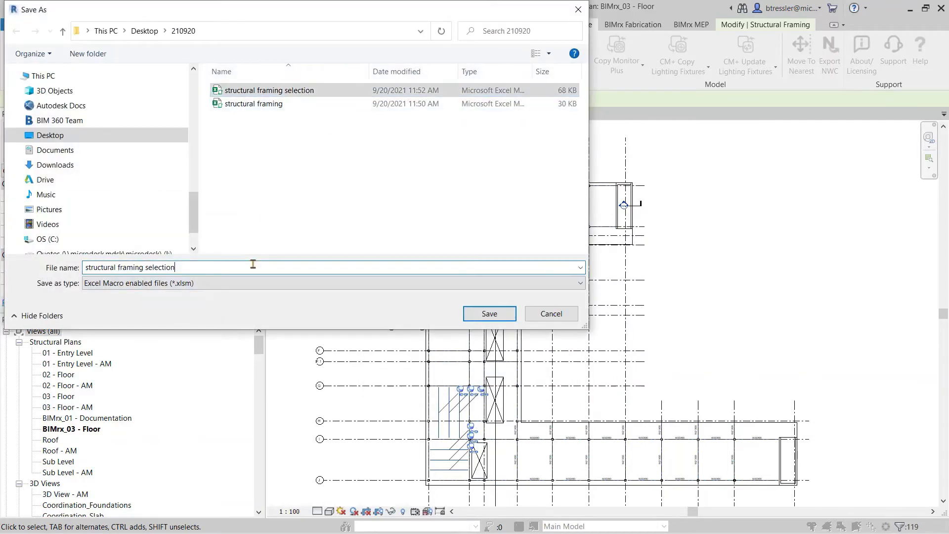
type("with camber")
left_click(489, 314)
left_click(487, 274)
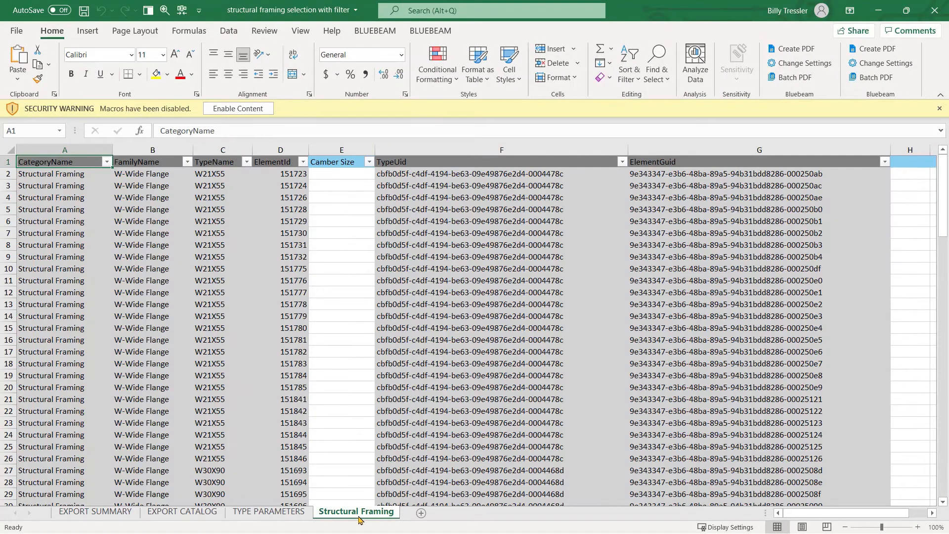
Step: Examine the Camber Size column on the Structural Framing sheet of the filtered export
left_click(358, 511)
left_click(364, 309)
left_click(354, 235)
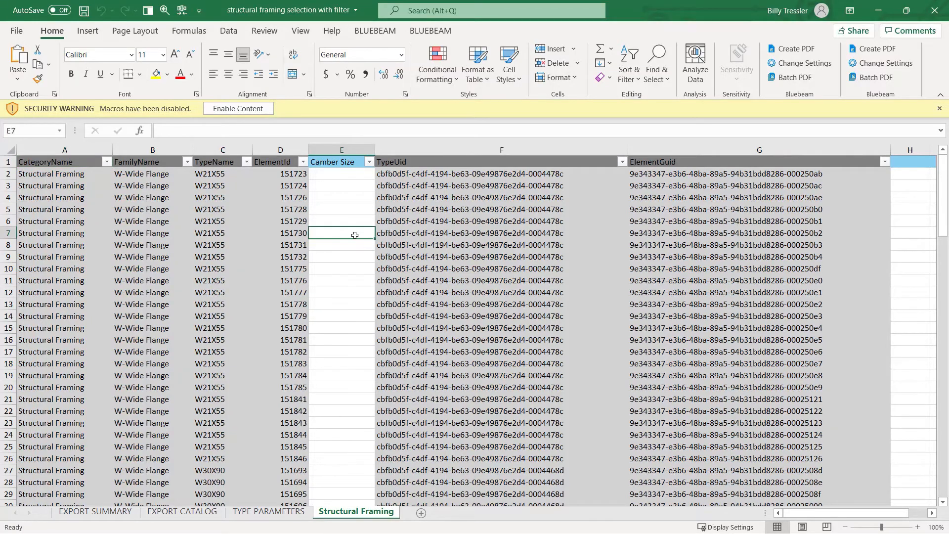
Step: Back in Revit, select everything in the floor plan and filter the selection to Structural Columns and Structural Framing girders and joists
scroll(355, 235, "down", 4)
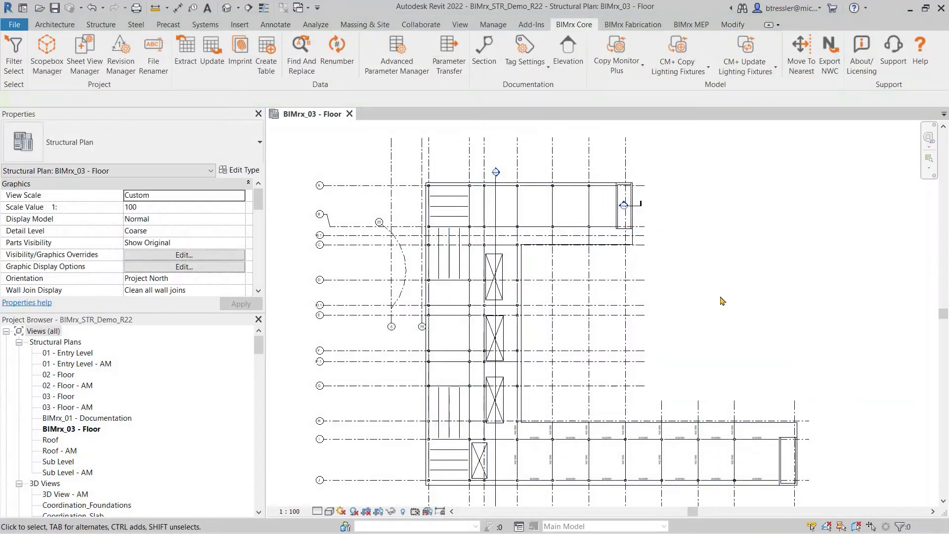
scroll(565, 169, "down", 1)
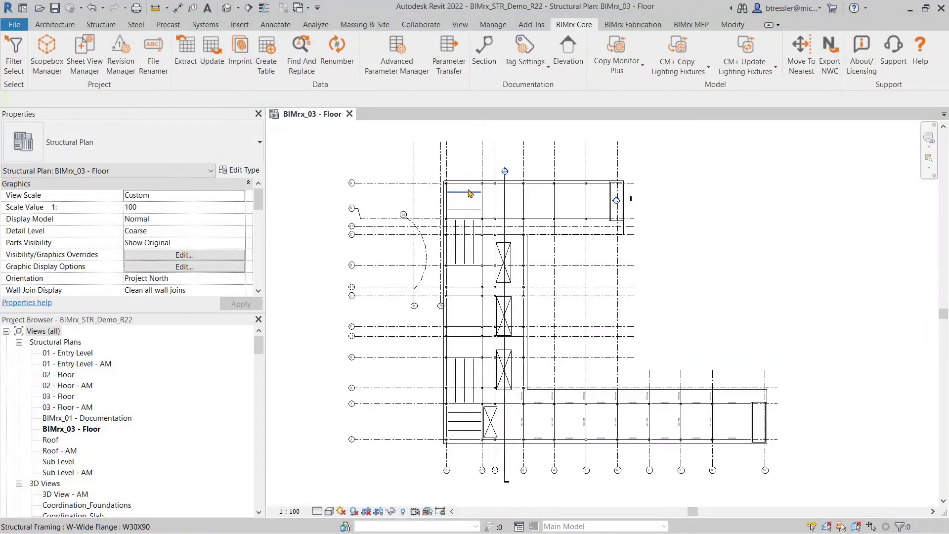
left_click_drag(423, 164, 790, 454)
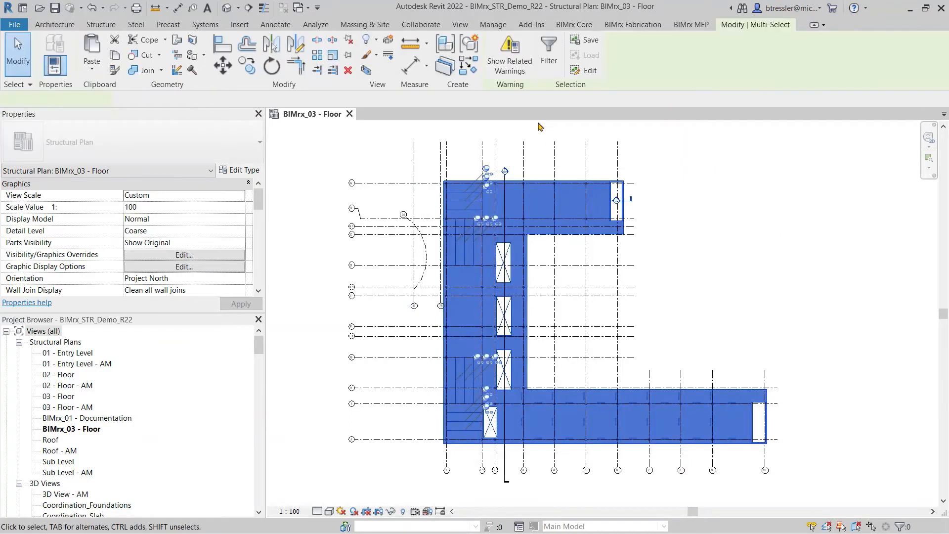
left_click(549, 52)
left_click(549, 213)
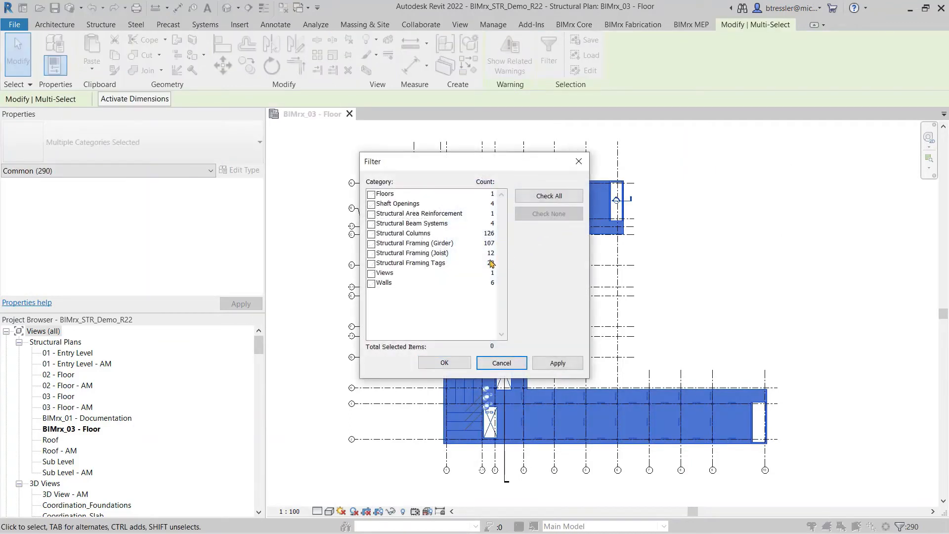
left_click(371, 253)
left_click(372, 243)
left_click(371, 233)
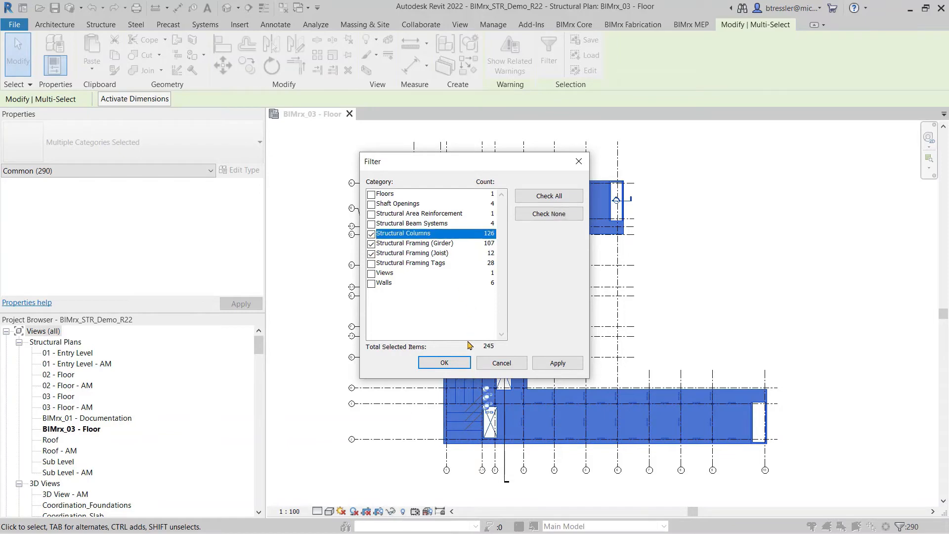
left_click(445, 363)
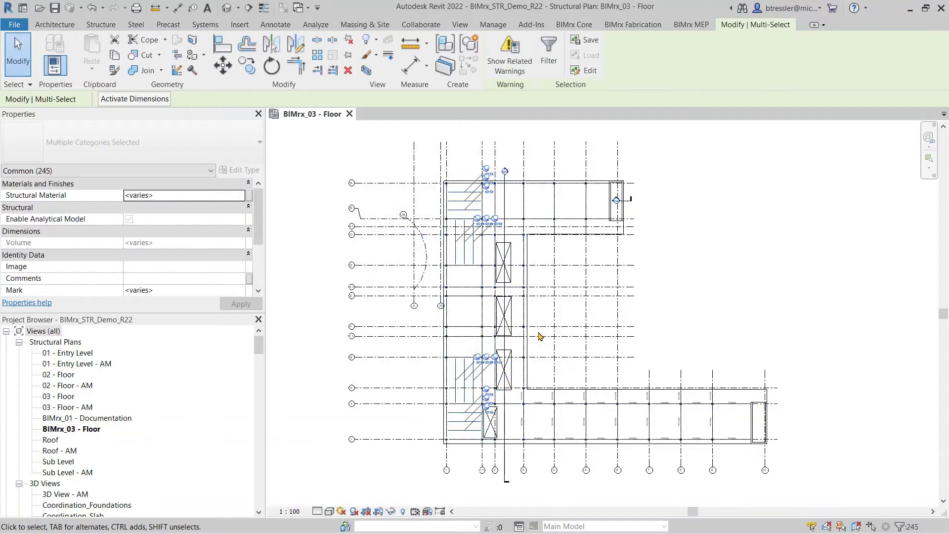
Step: Extract the selected columns and framing, one tab per category without a parameters filter, to "structural framing selection with columns" and open the file
left_click(573, 25)
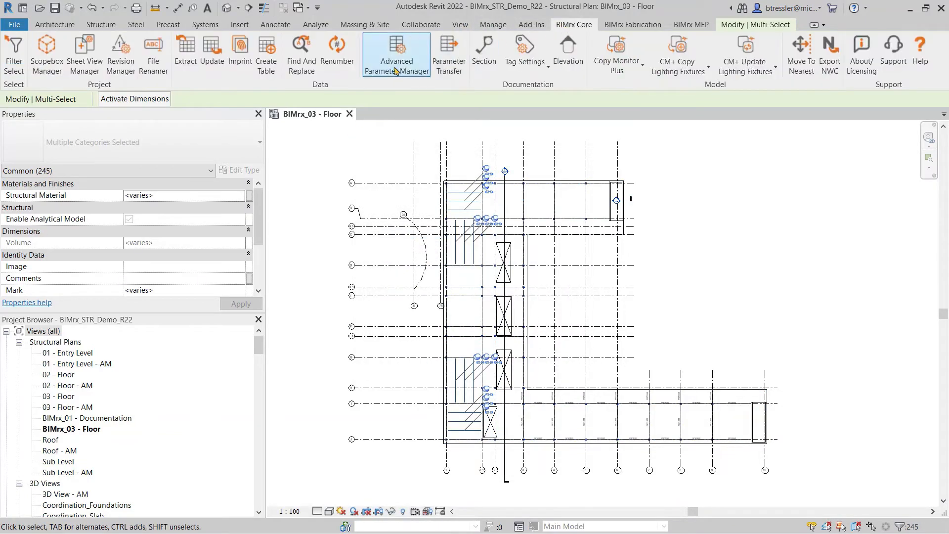
left_click(185, 54)
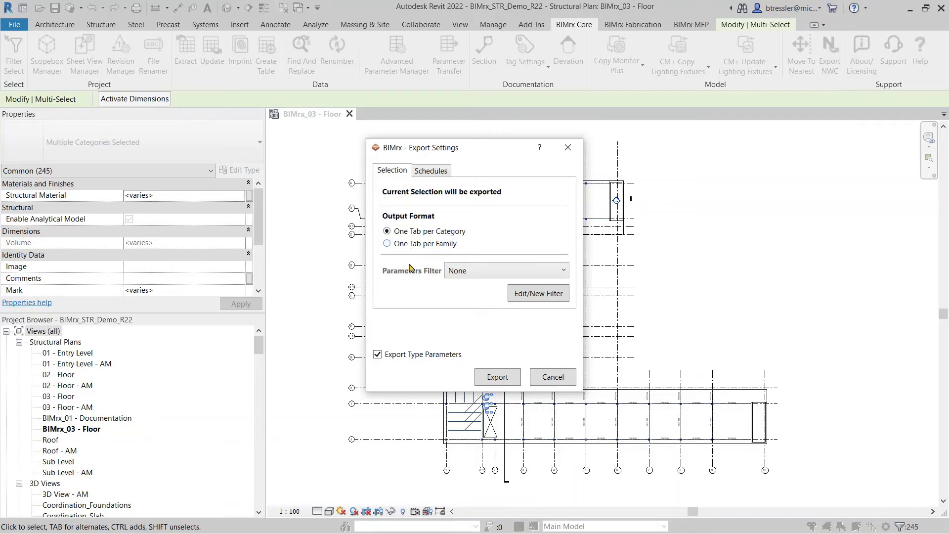
left_click(498, 376)
left_click(269, 103)
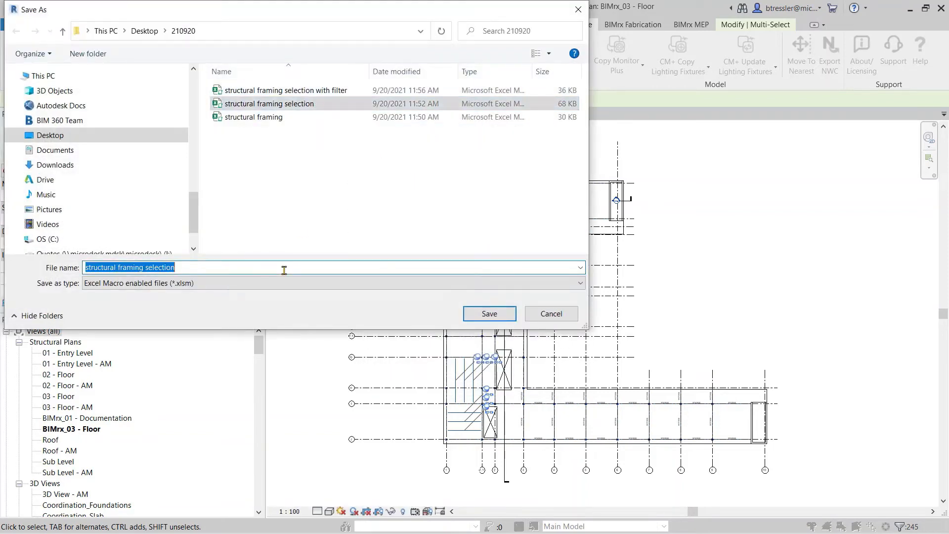
left_click(284, 270)
type("with complex")
left_click(469, 313)
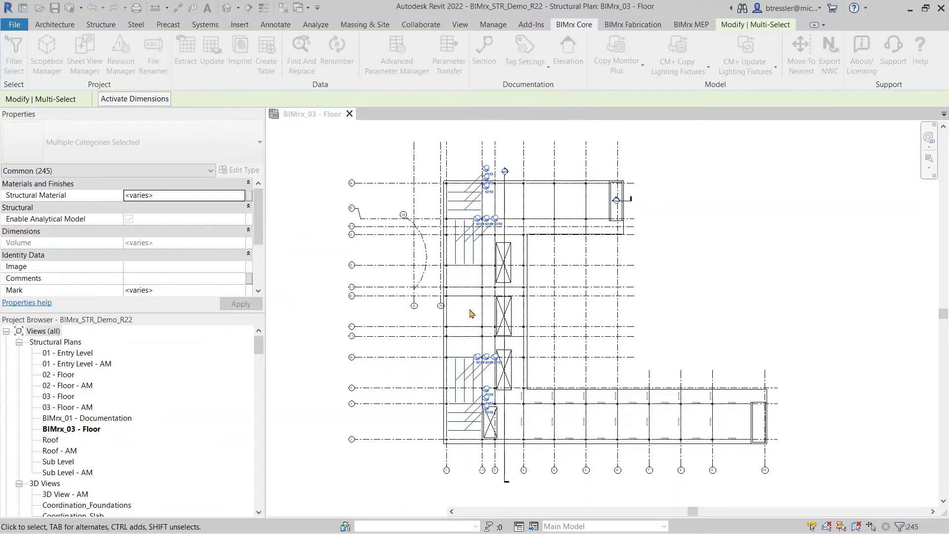
left_click(448, 273)
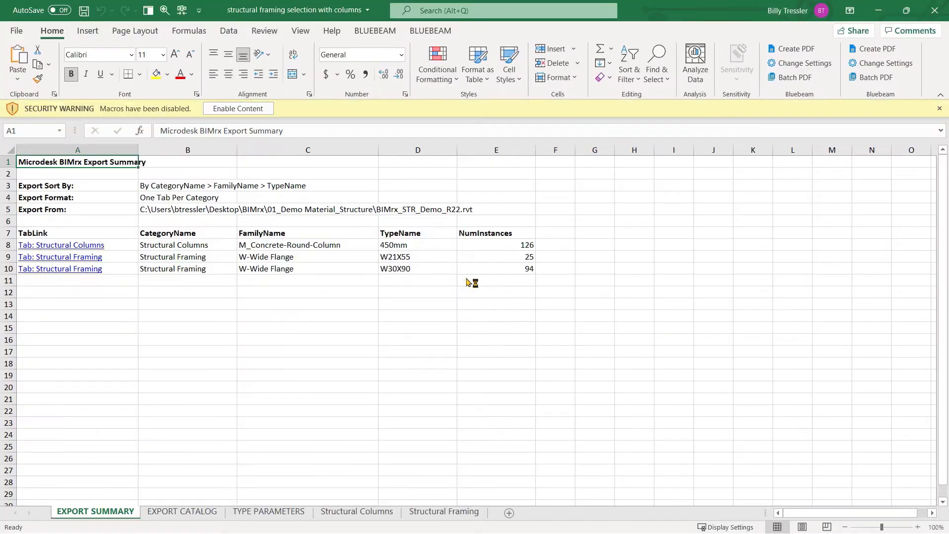
Step: Review the Structural Columns and Structural Framing sheets of the export and close the workbook
left_click(362, 511)
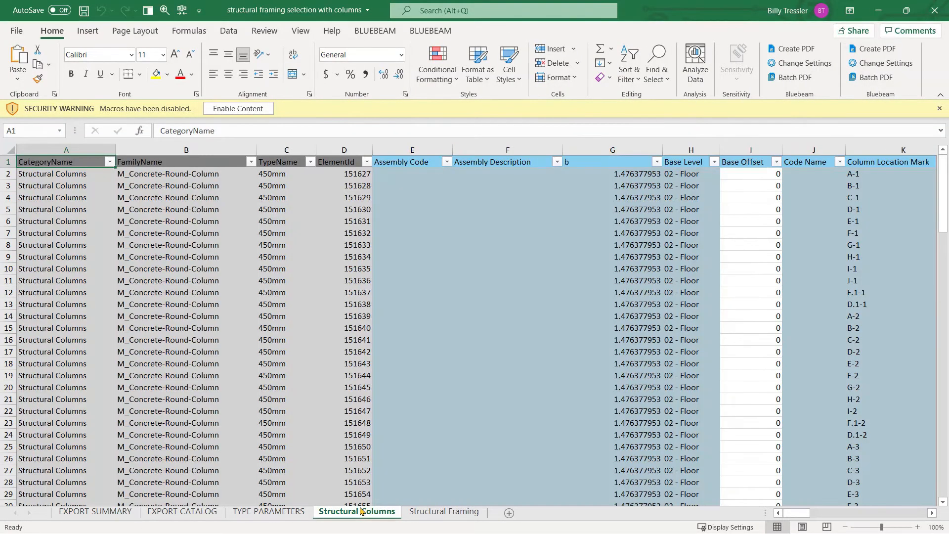
left_click(417, 514)
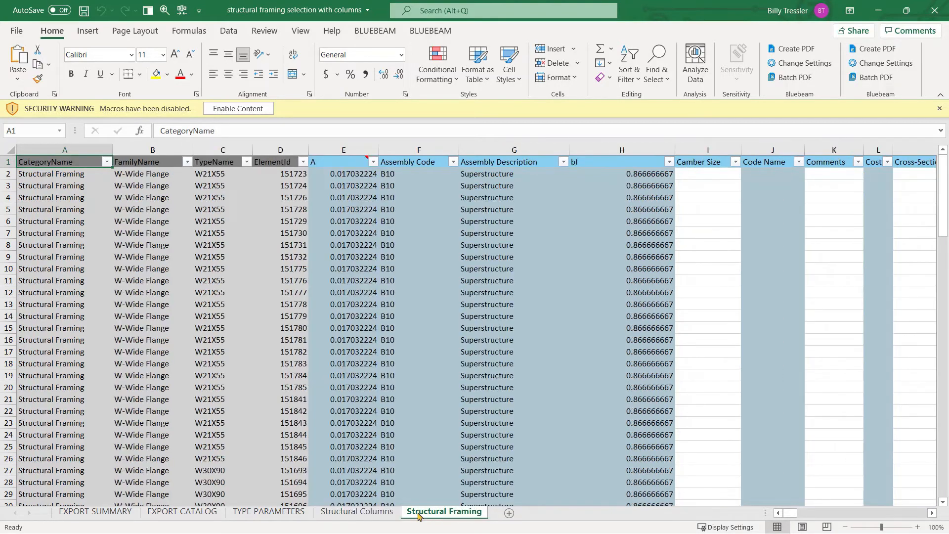
left_click(388, 516)
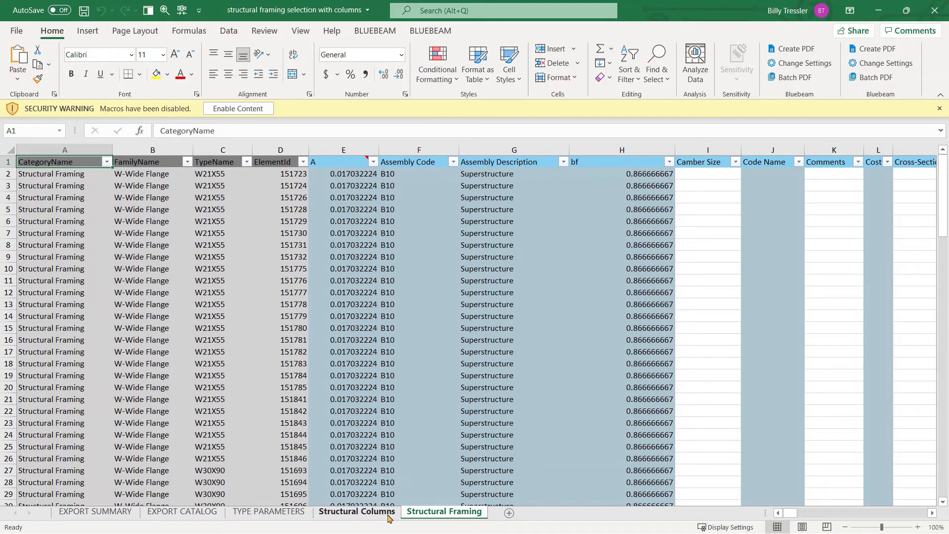
left_click(936, 14)
Step: Extract the same selection with one tab per family to "structural framing selection with columns 2" and open the exported file
left_click(186, 50)
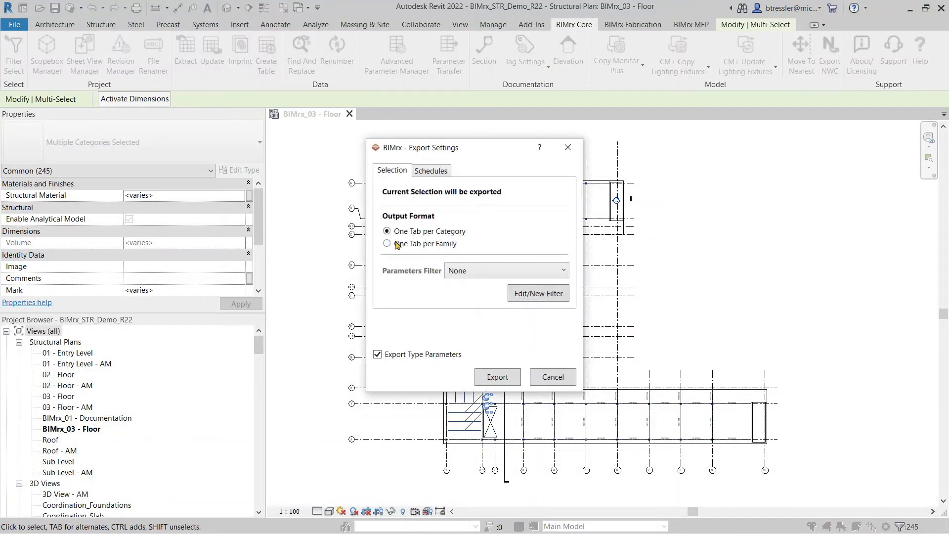
left_click(396, 244)
left_click(488, 378)
left_click(345, 91)
left_click(247, 267)
type("2")
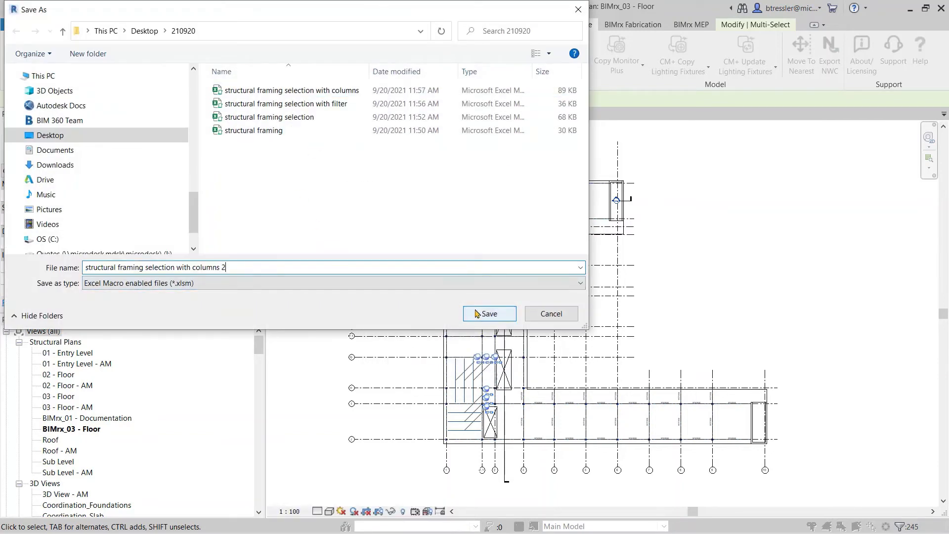
left_click(486, 313)
left_click(460, 307)
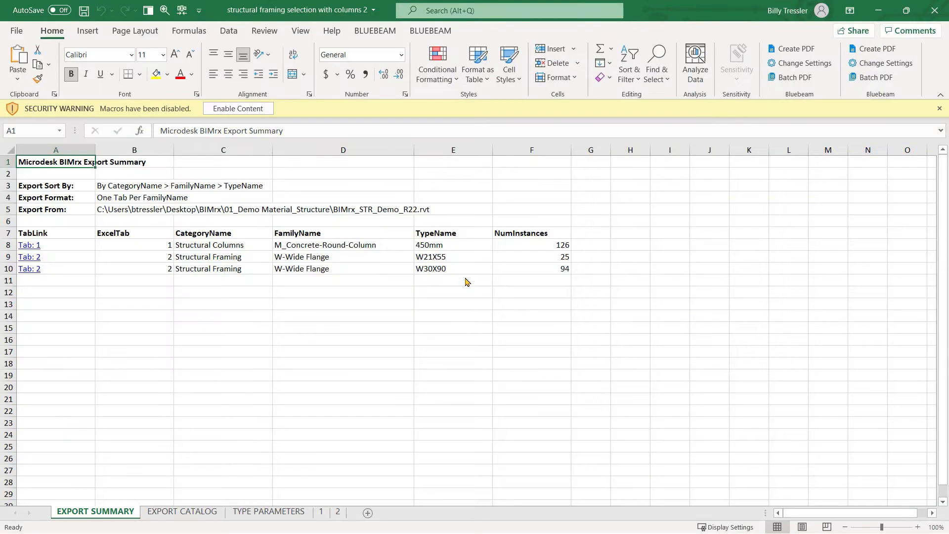
Step: Examine how the export summary's ExcelTab numbers match the families, and check sheets 1 and 2
left_click(151, 245)
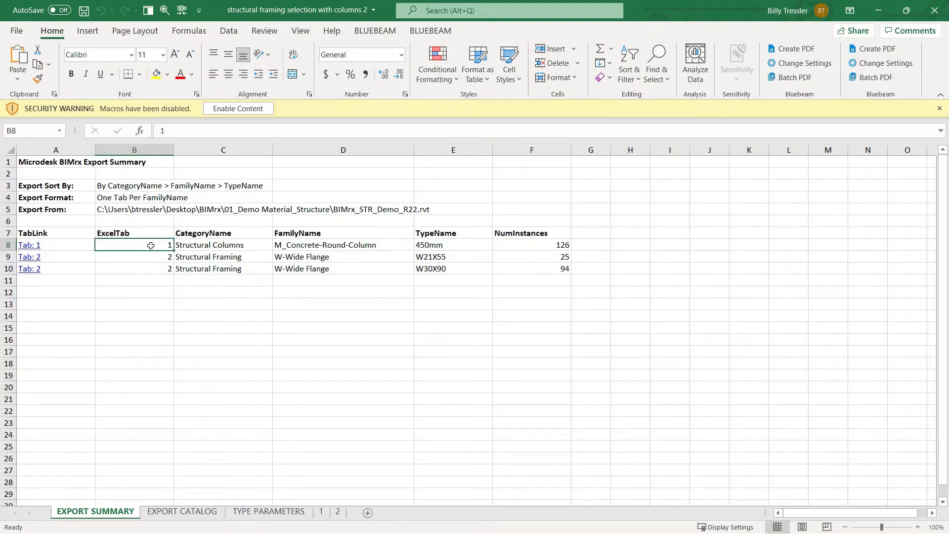
left_click(153, 258)
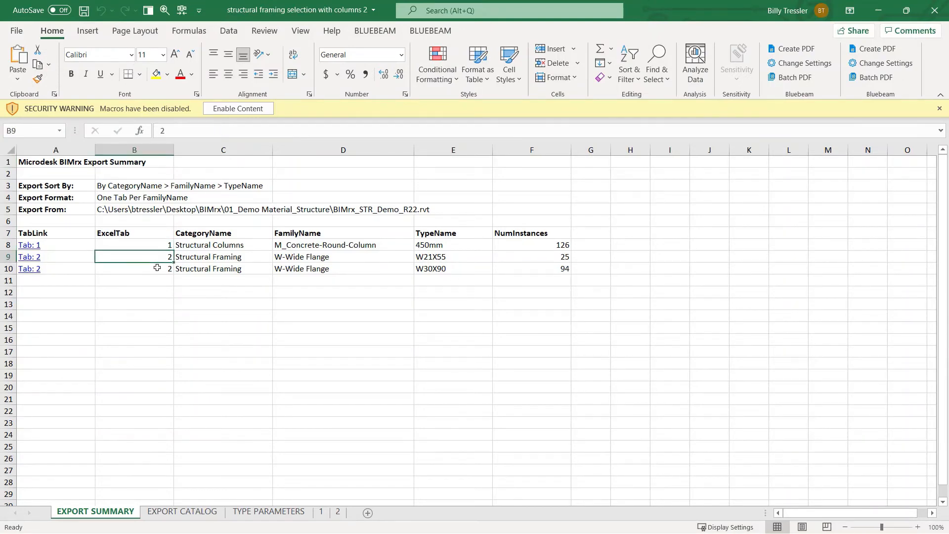
left_click(157, 267)
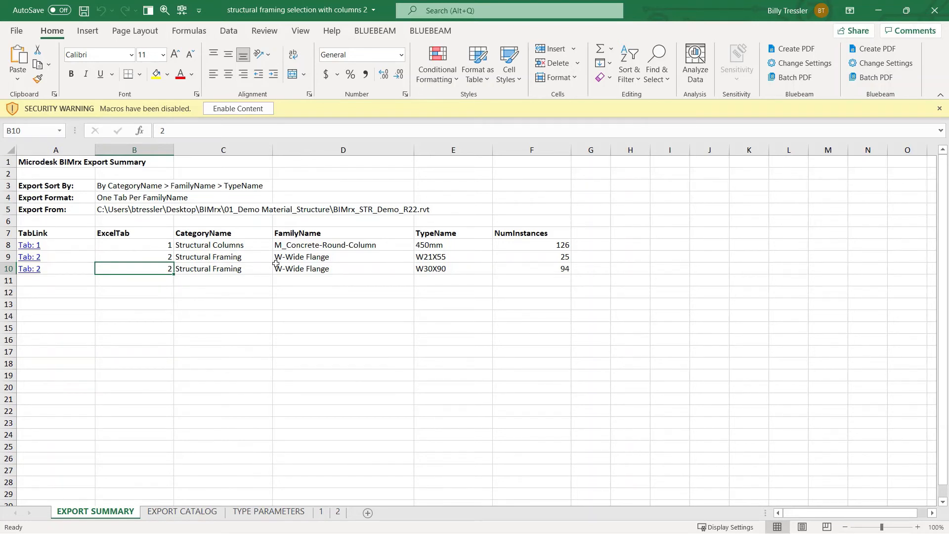
left_click(321, 512)
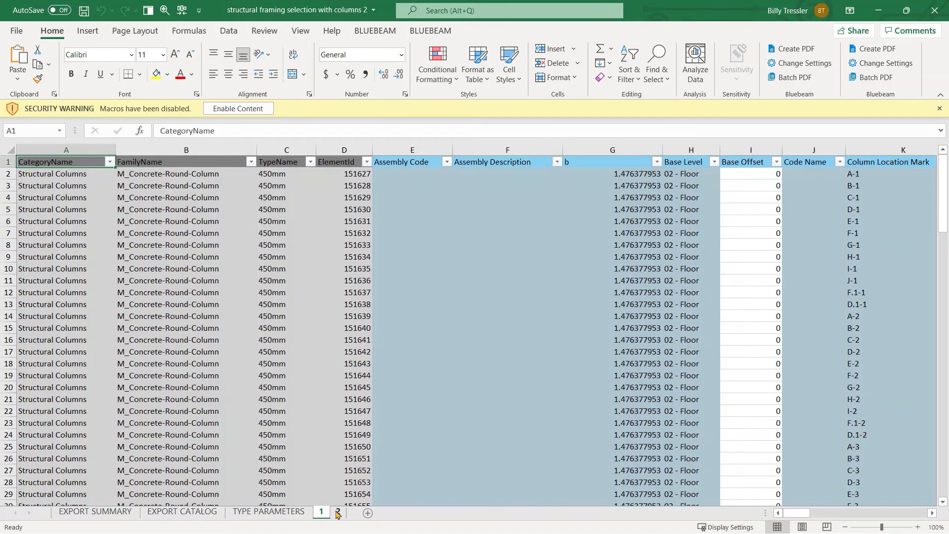
left_click(337, 512)
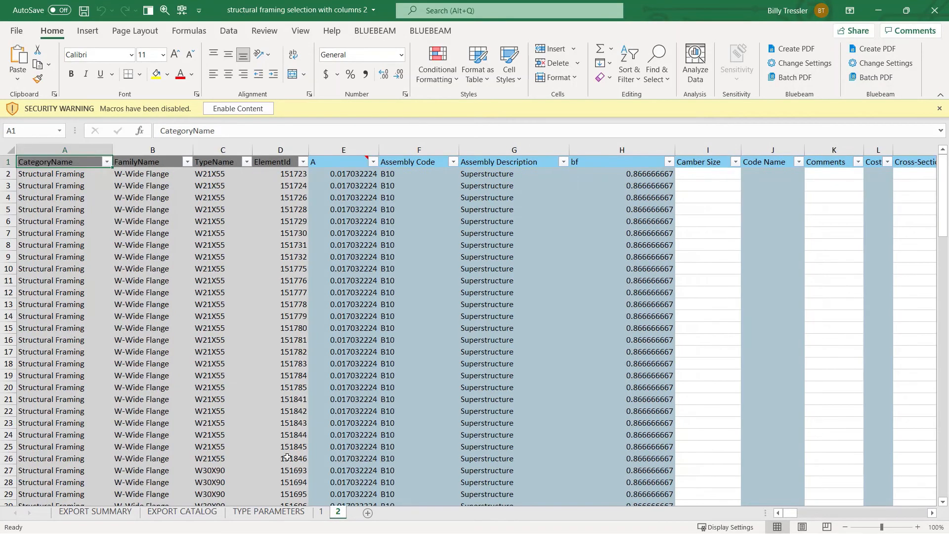
Step: Filter the TYPE PARAMETERS sheet's ParameterName column to show only Type Comments
left_click(247, 512)
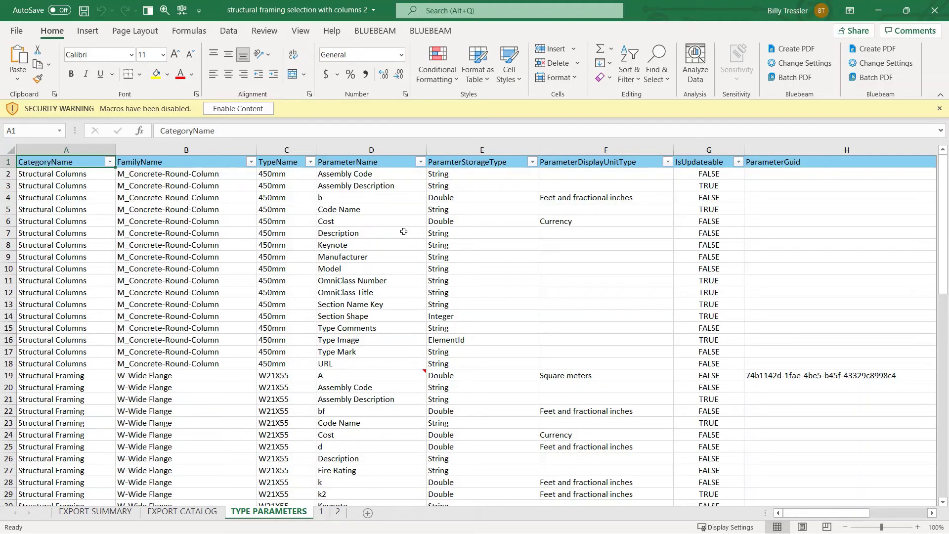
left_click(420, 162)
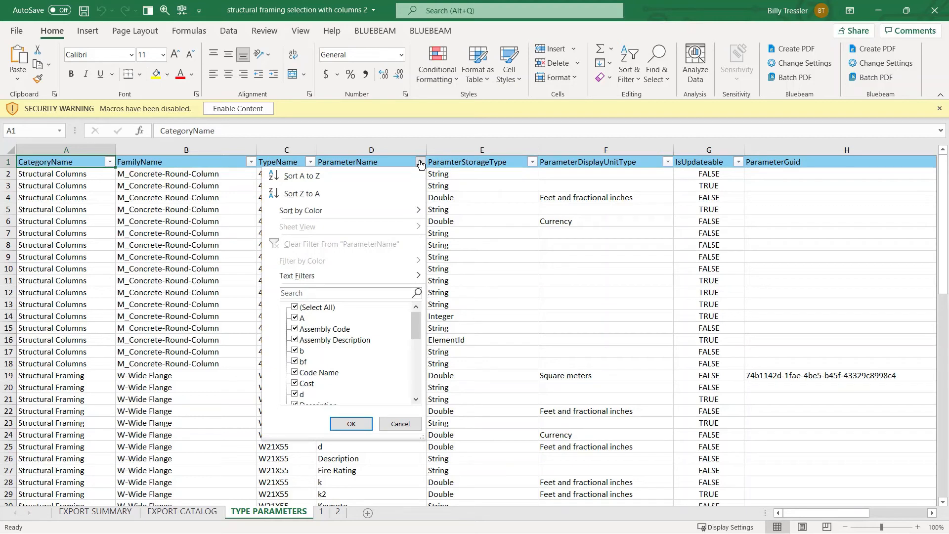
left_click(294, 308)
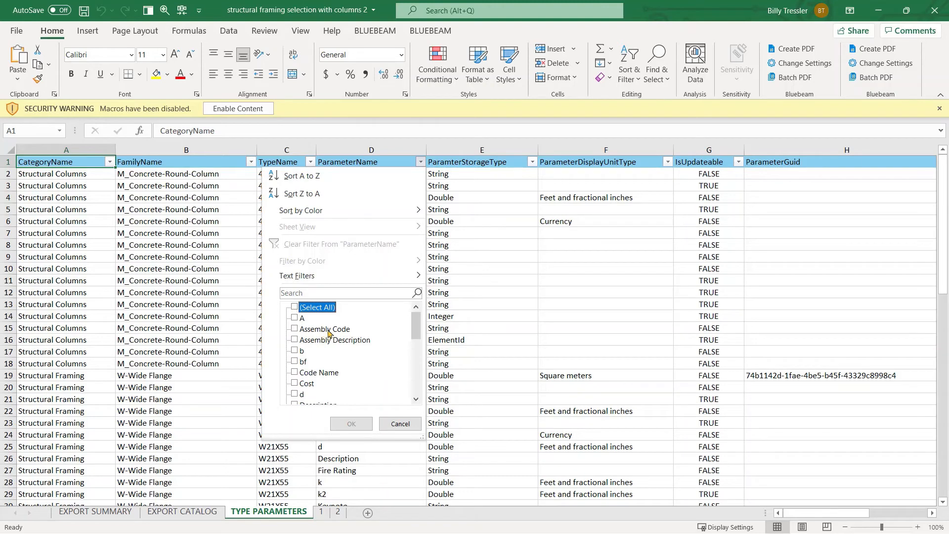
scroll(329, 332, "down", 12)
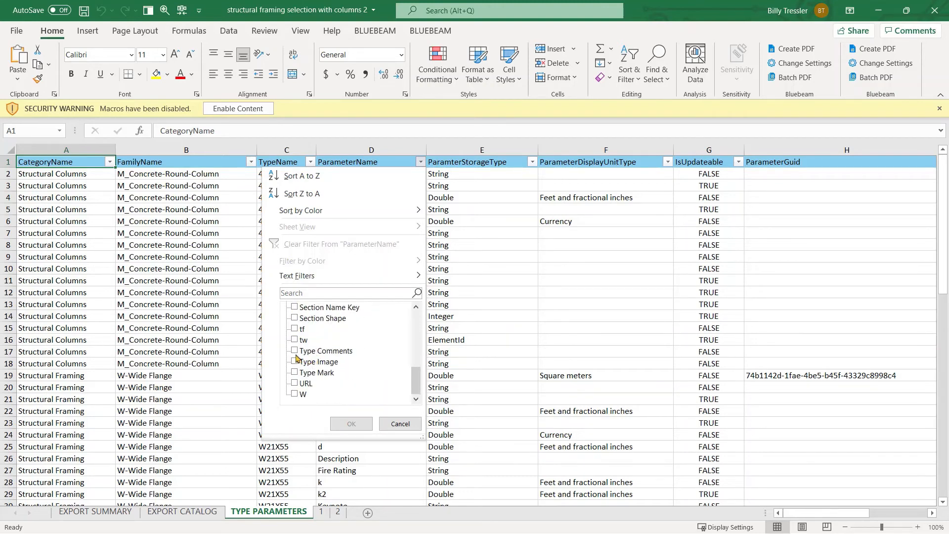
left_click(296, 352)
left_click(348, 423)
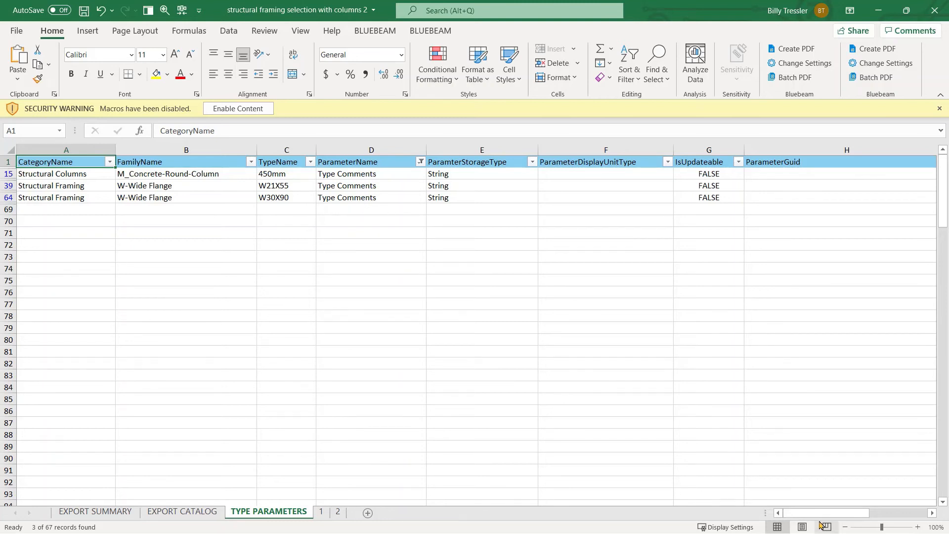
Step: Enter test1, test2 and test3 as the Values of the three filtered Type Comments rows, then save and close the workbook
left_click_drag(826, 512, 899, 512)
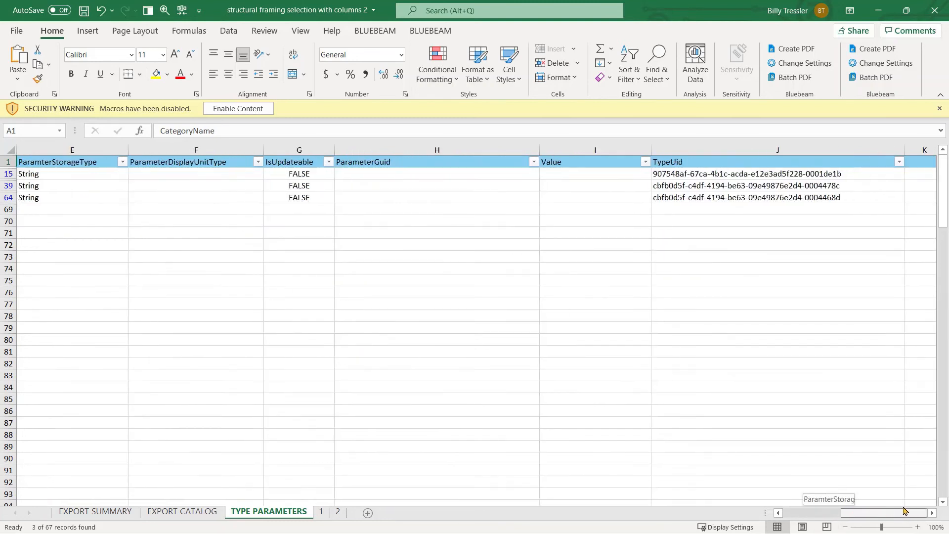
left_click(580, 177)
type("tes")
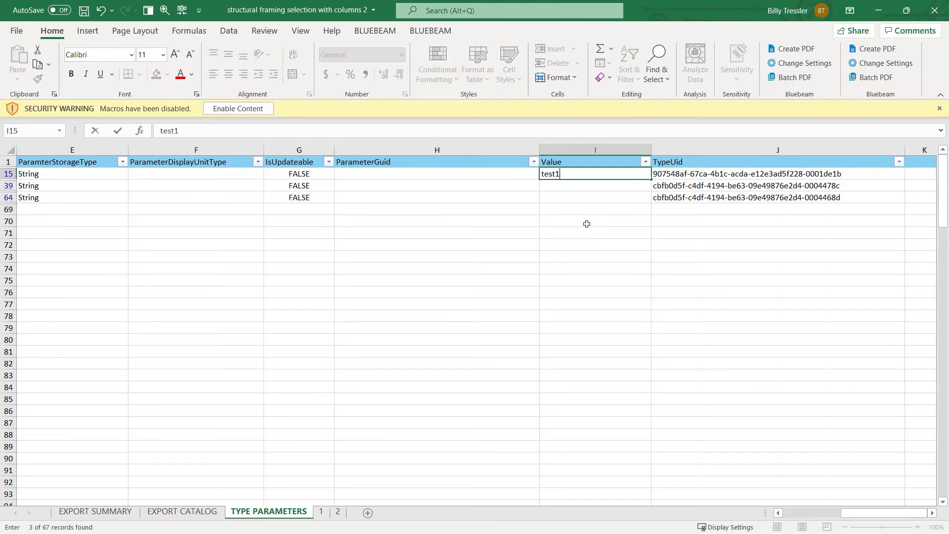
type("t1")
left_click(595, 185)
type("test1")
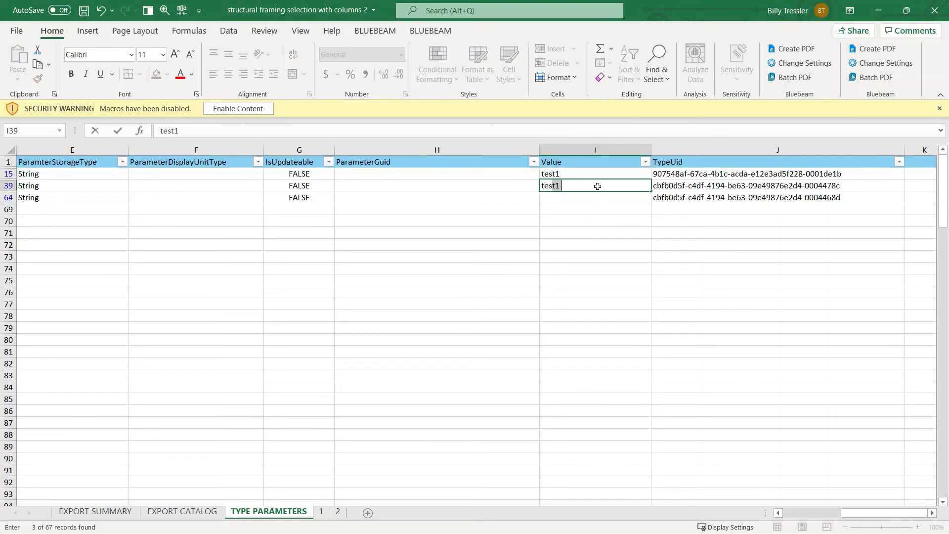
key("Return")
type("test")
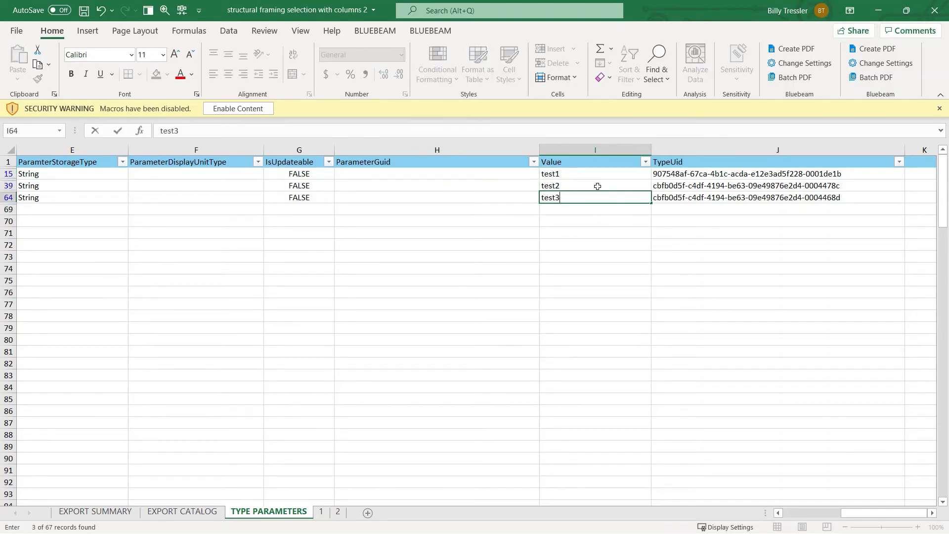
type("3")
key("ctrl+s")
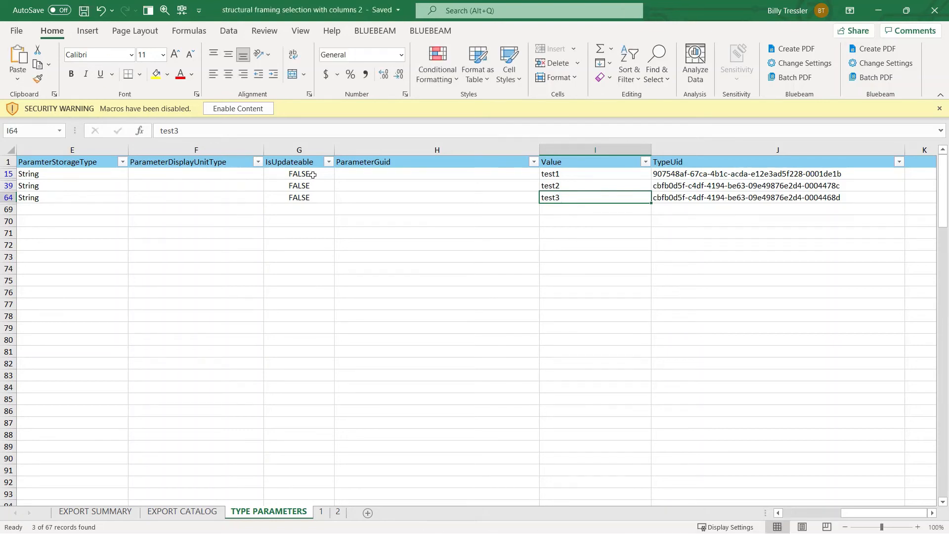
left_click(941, 14)
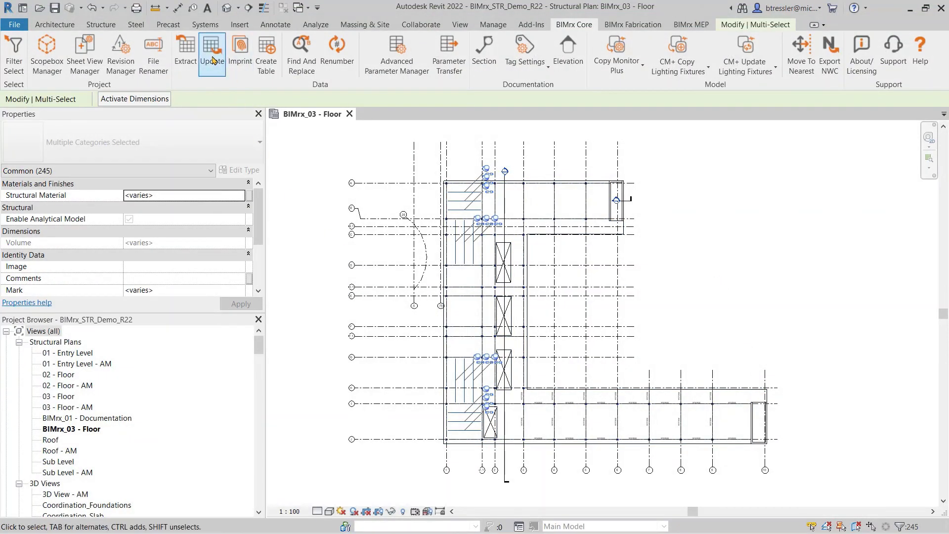
Step: In Revit, update the model with BIMrx from the Excel file "structural framing selection with columns 2" and dismiss the update report
left_click(216, 75)
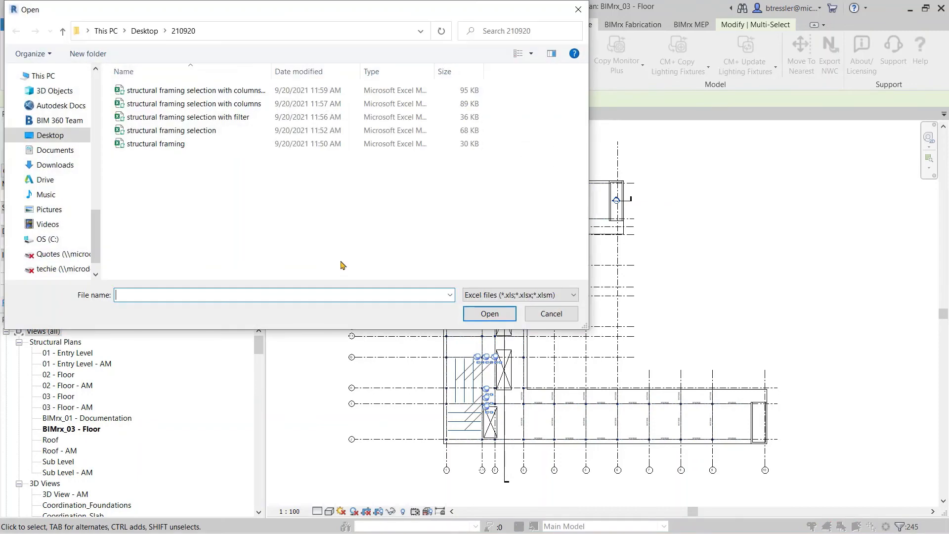
left_click_drag(271, 72, 364, 70)
left_click(258, 90)
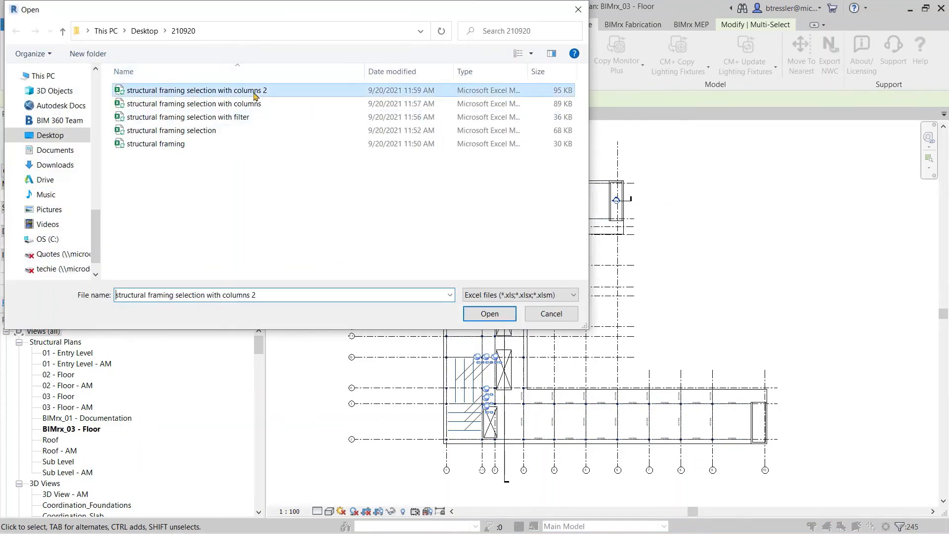
left_click(489, 313)
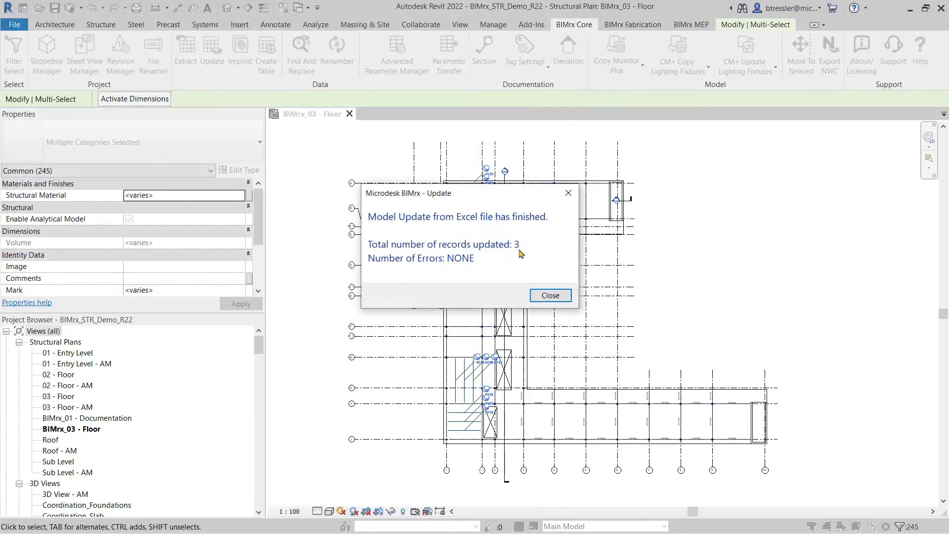
left_click(542, 295)
Step: Clear the selection and check Type Comments in the type properties of the W30X90 girder at the plan's upper-left corner
scroll(507, 219, "up", 6)
key("Escape")
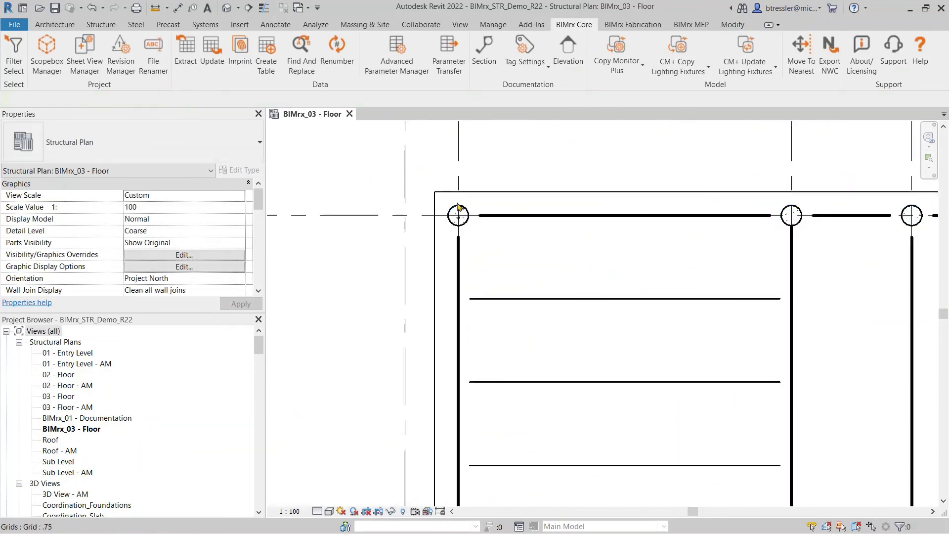
key("Tab")
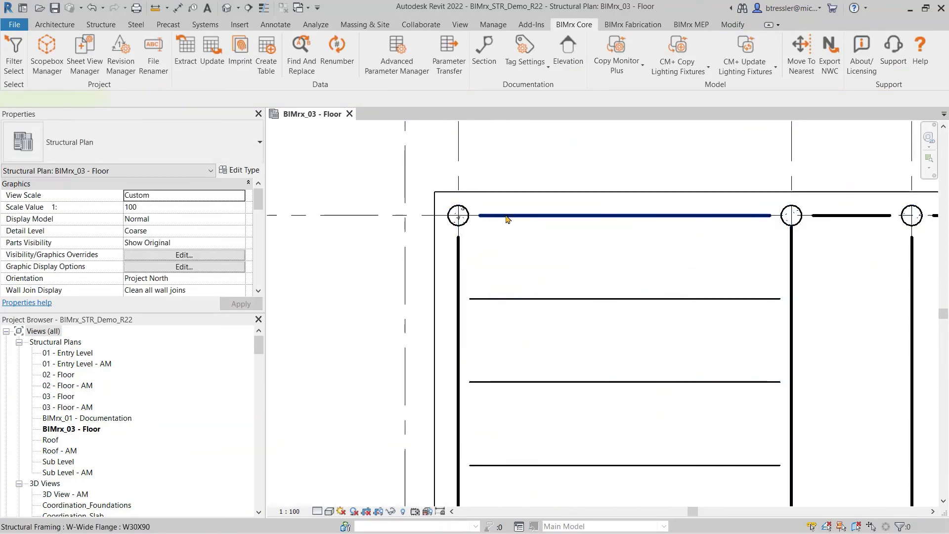
left_click(507, 216)
left_click(252, 173)
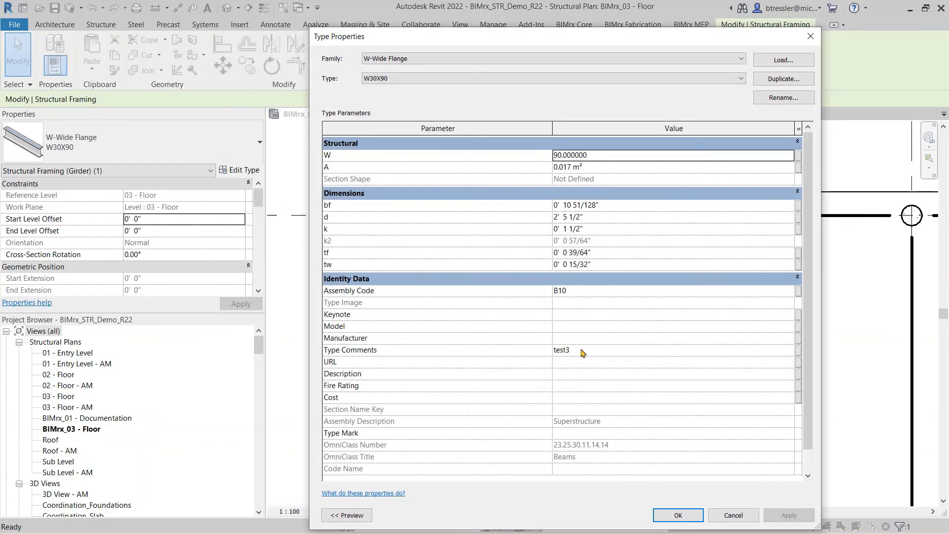
left_click(677, 515)
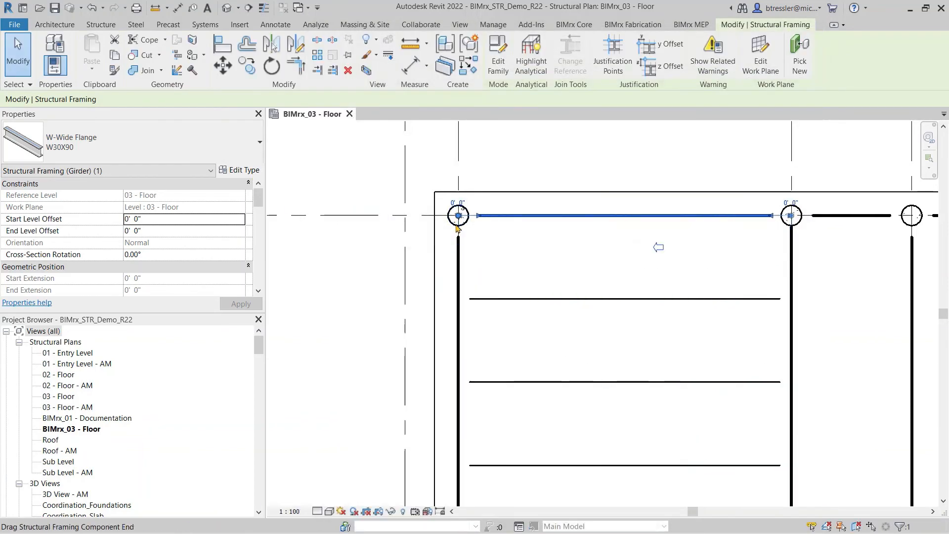
Step: Check Type Comments in the type properties of the 450mm round concrete column at the plan's upper-left corner
left_click(457, 220)
left_click(239, 169)
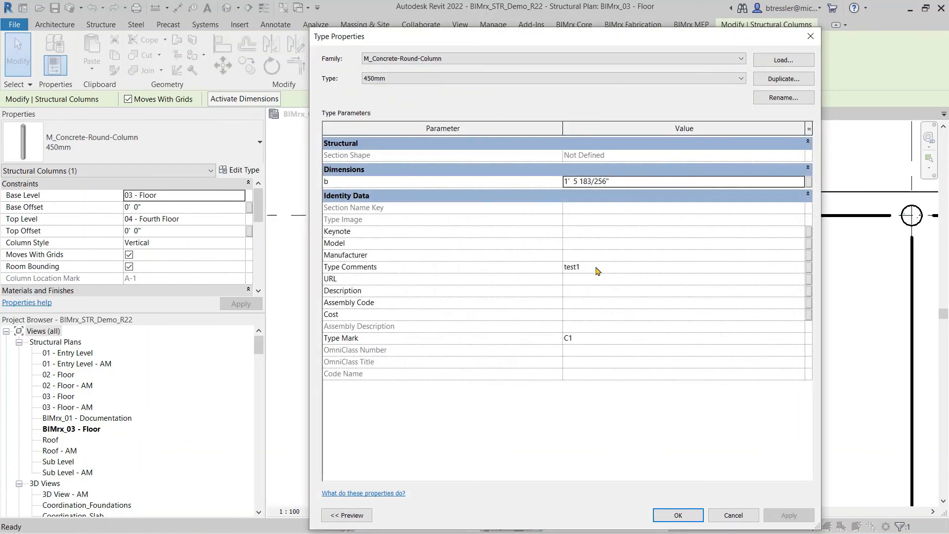
left_click(676, 515)
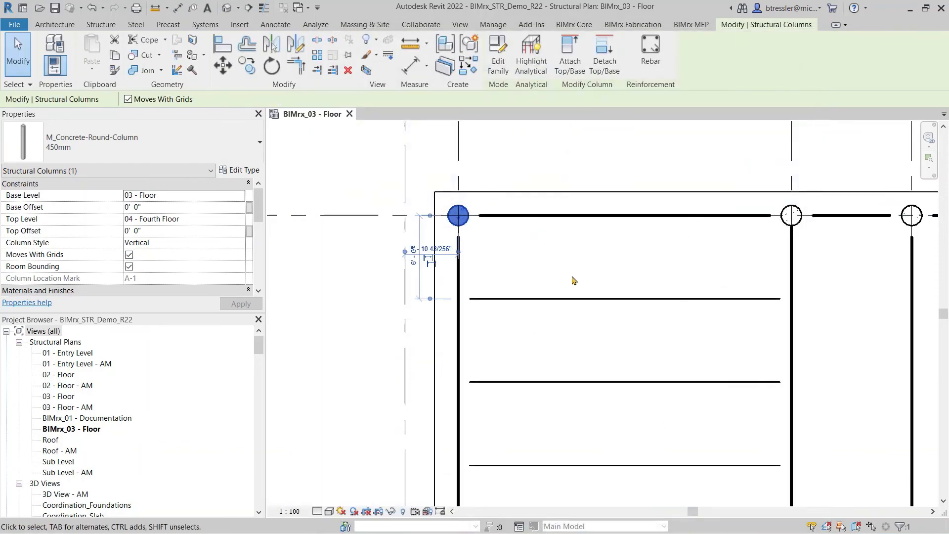